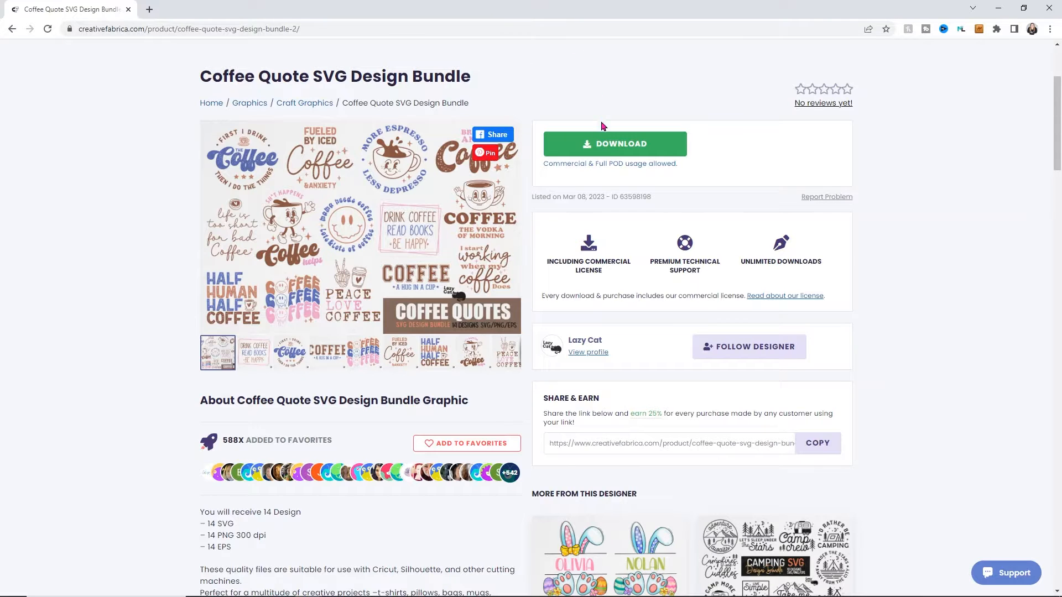
- Download the Coffee Quote SVG Design Bundle and save the zip file in the Cricut folder's funny designs subfolder
left_click(607, 146)
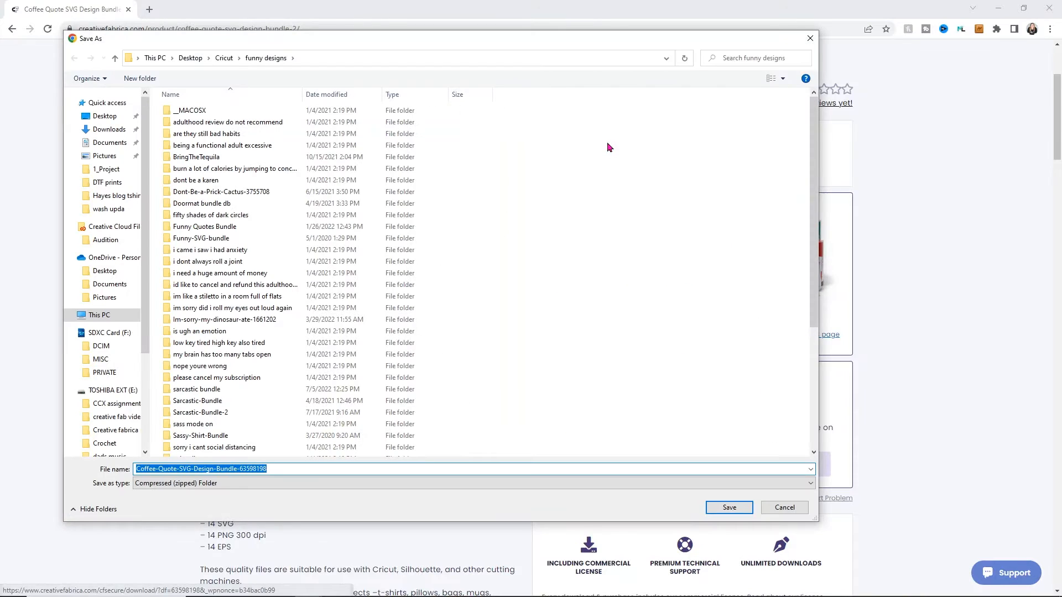
left_click(224, 58)
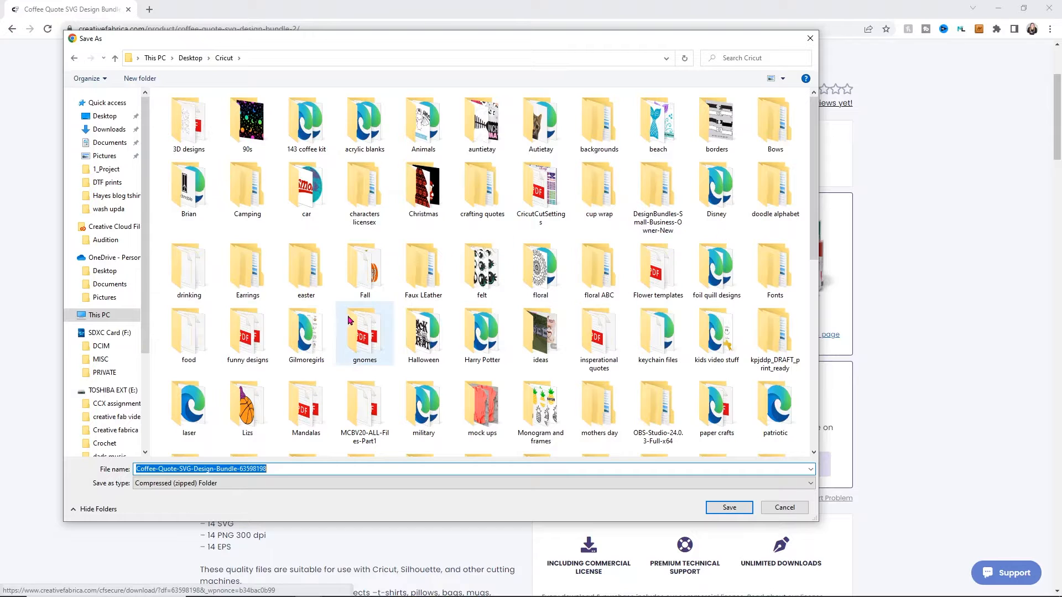
double_click(250, 327)
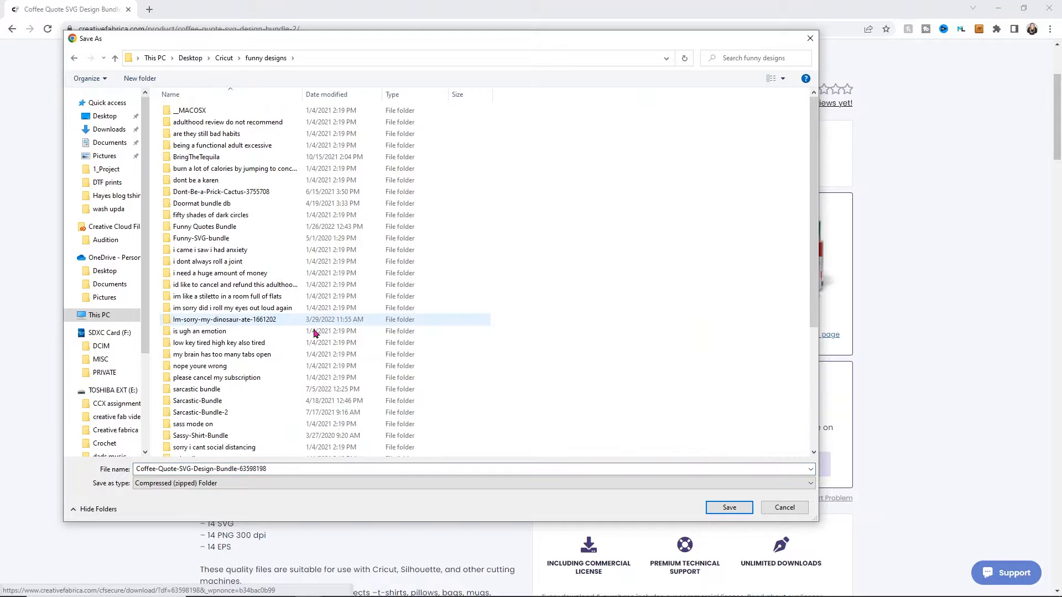
left_click(729, 507)
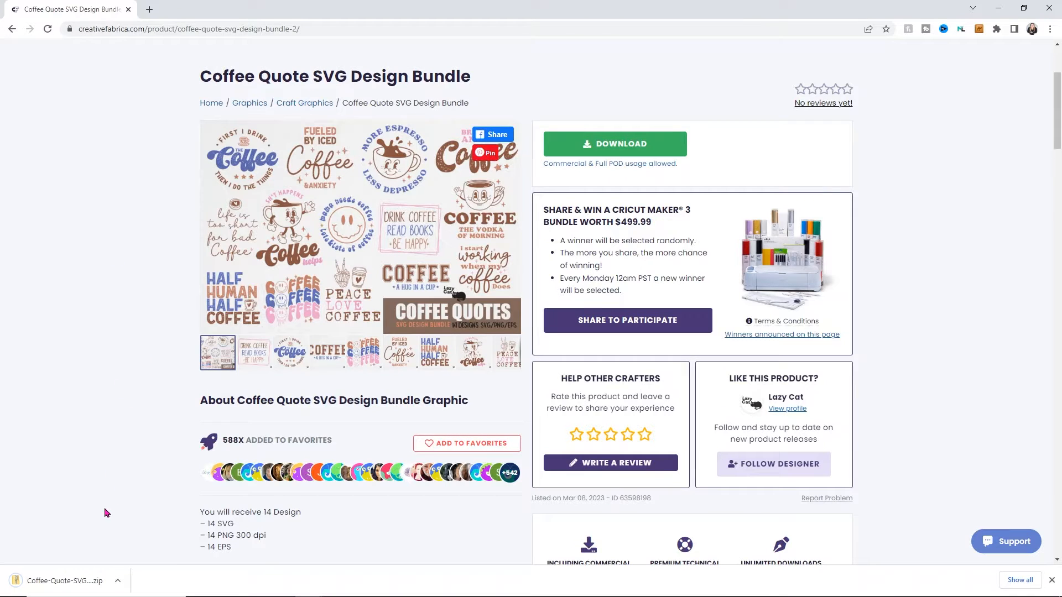
- Open the downloaded coffee bundle zip and extract all of its folders into the funny designs folder
left_click(84, 582)
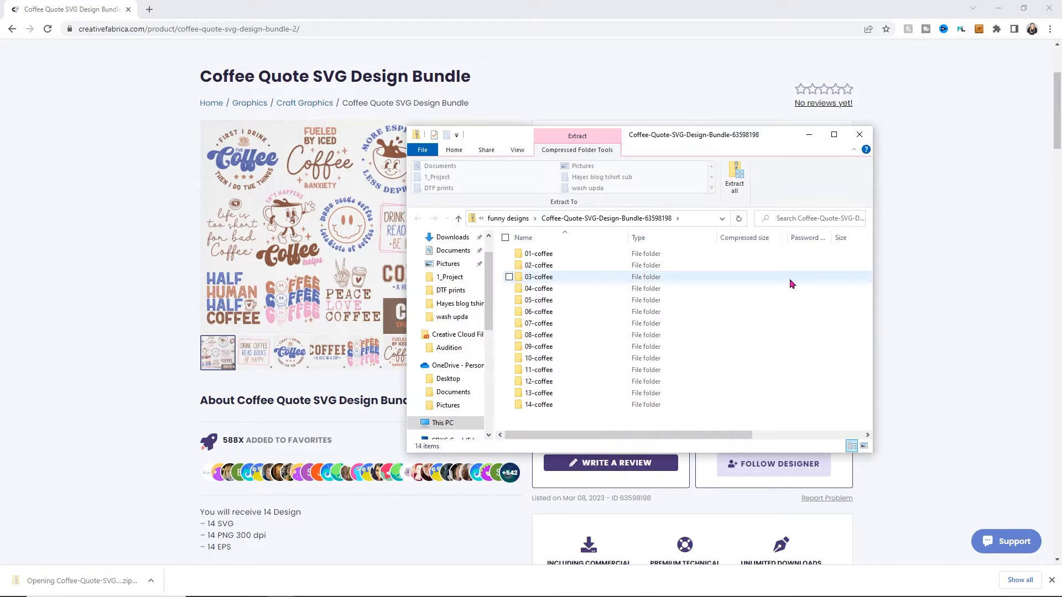
left_click(739, 183)
left_click(631, 411)
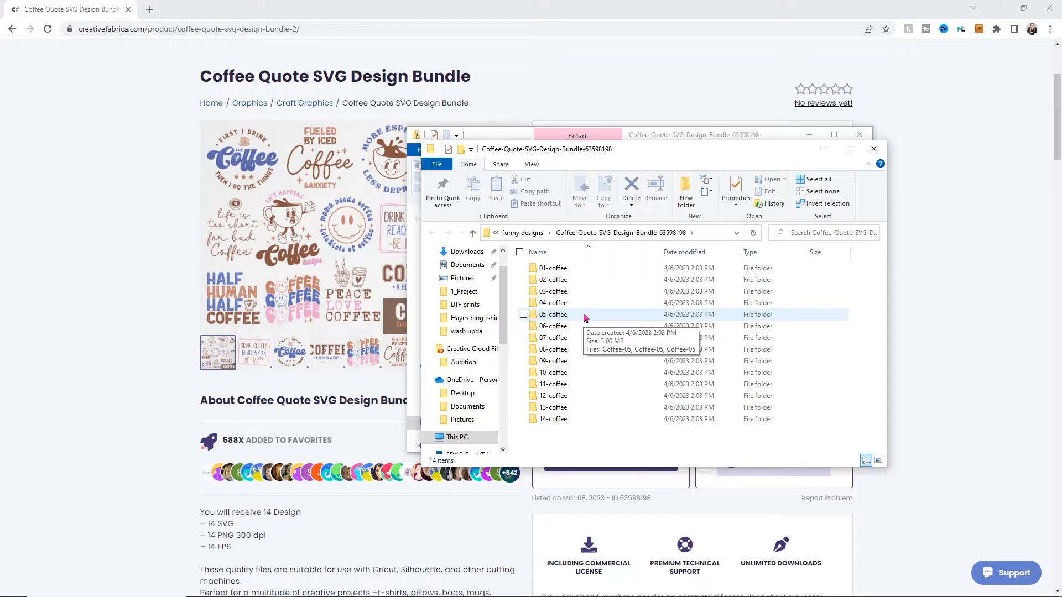
- Open the 10-coffee folder and view its Coffee-10 PNG design, closing the image viewer when done
double_click(564, 368)
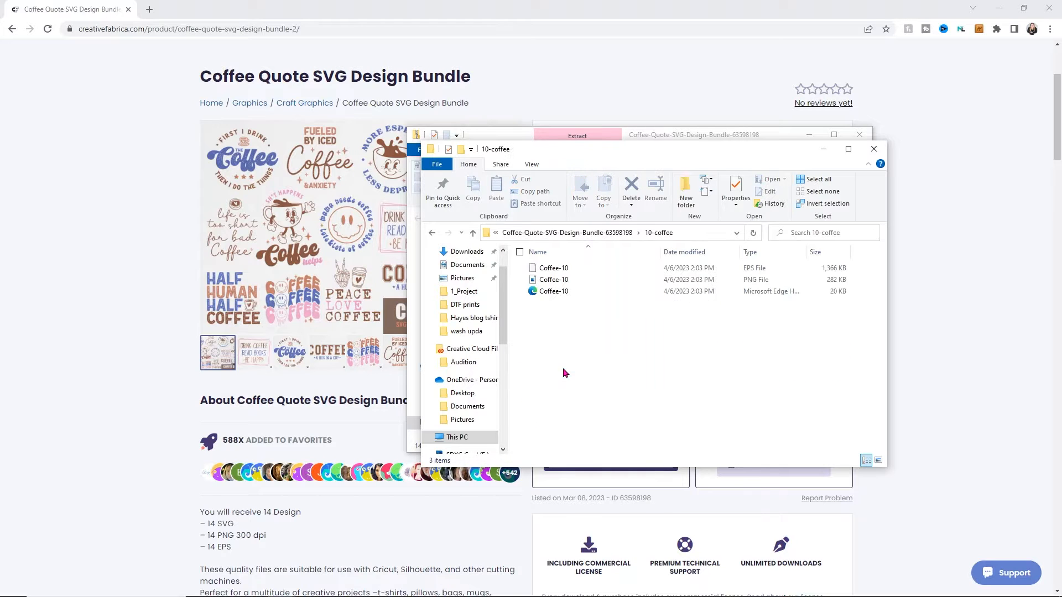
right_click(571, 318)
left_click(587, 293)
left_click(575, 281)
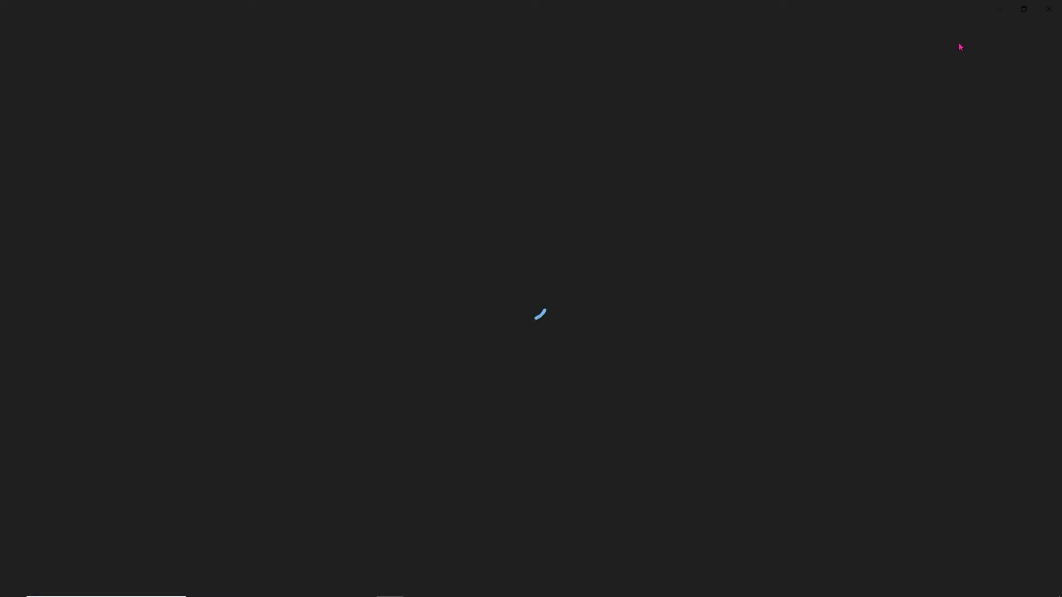
left_click(1048, 9)
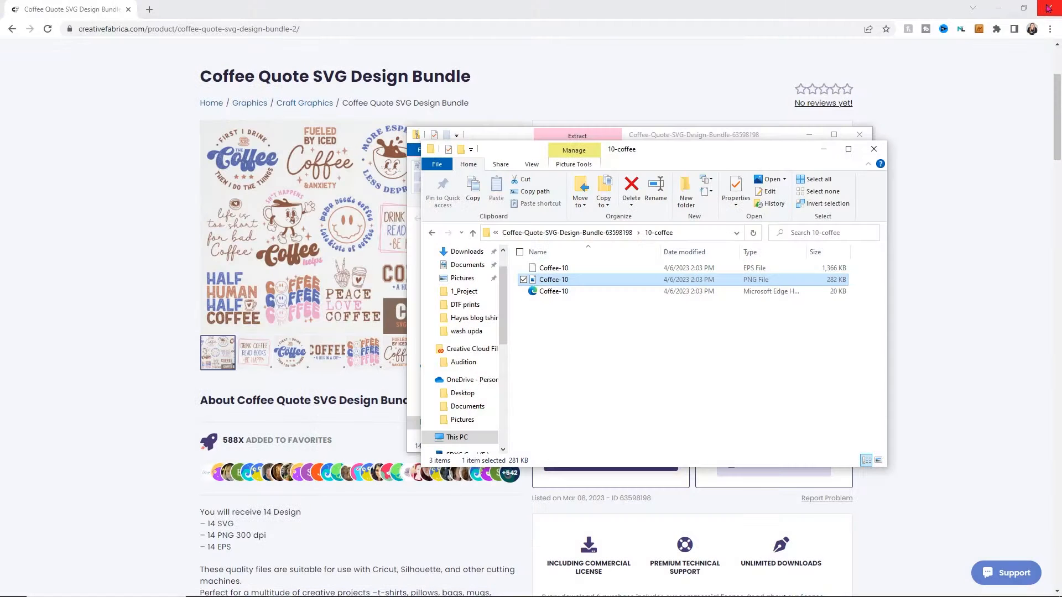
- Return to the bundle folder and preview the Coffee-11 PNG from the 11-coffee folder, closing the viewer when done
left_click(432, 232)
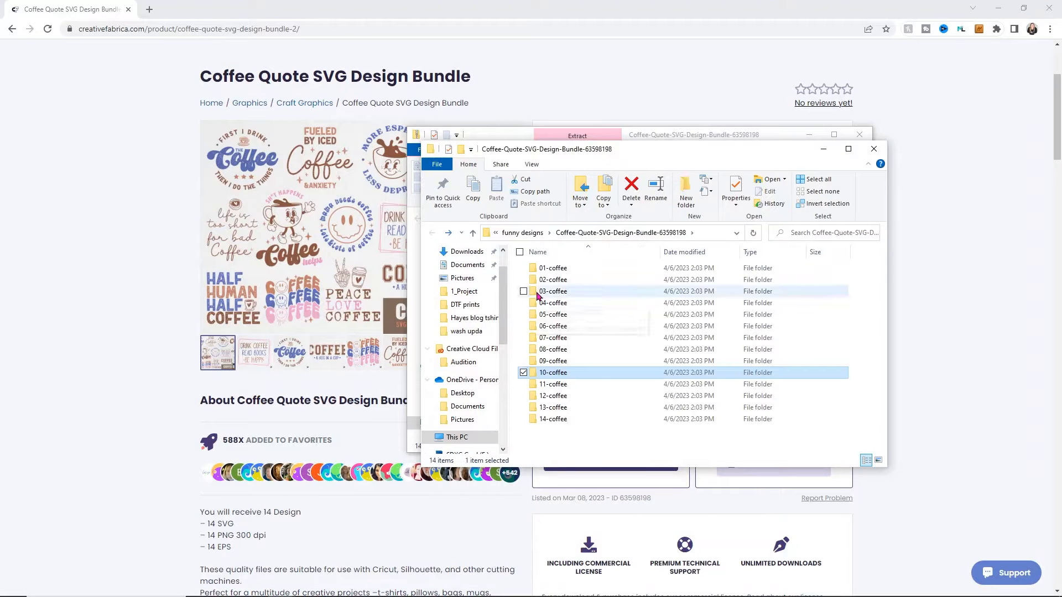
double_click(555, 383)
double_click(568, 281)
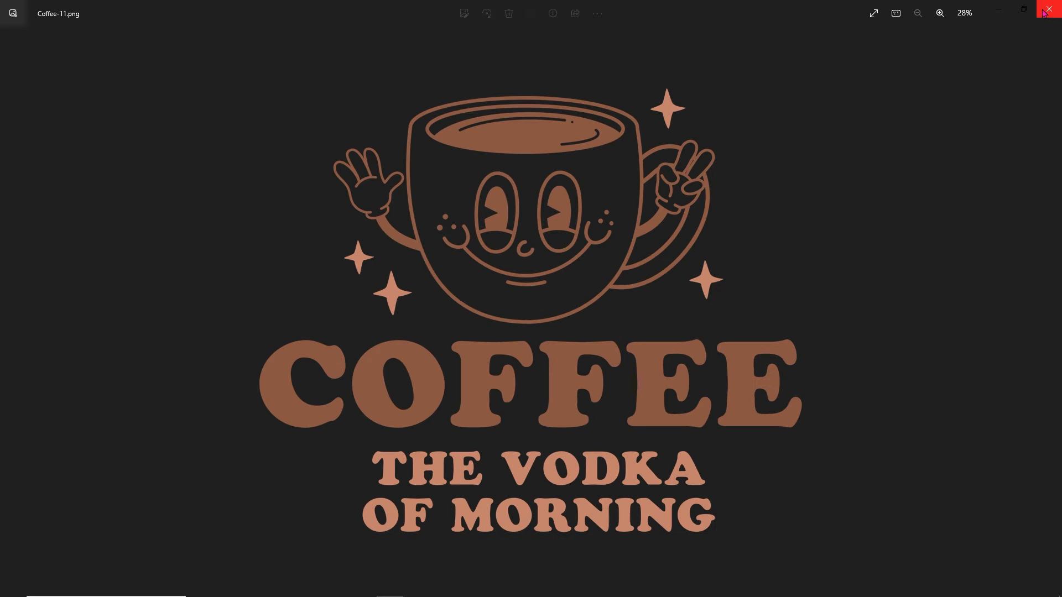
left_click(1048, 9)
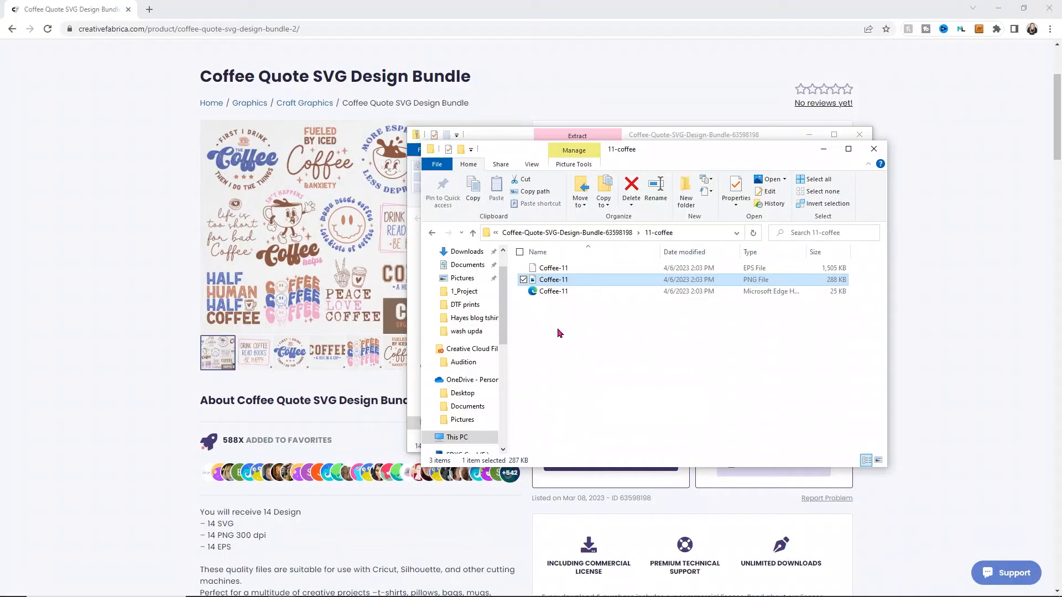
- Return to the bundle folder and preview the Coffee-12 PNG from the 12-coffee folder, closing the viewer when done
left_click(432, 232)
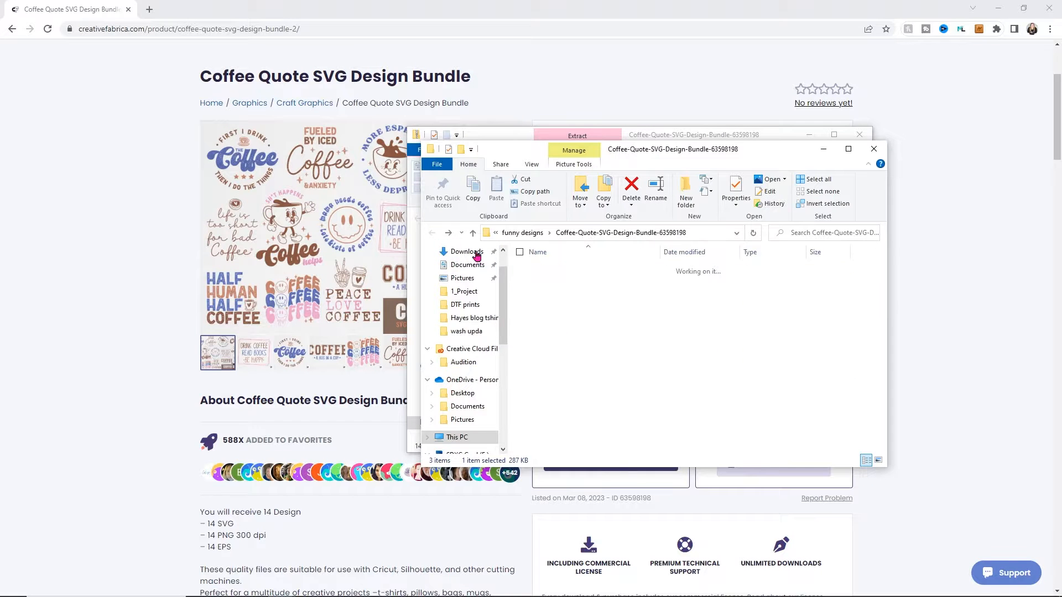
double_click(556, 395)
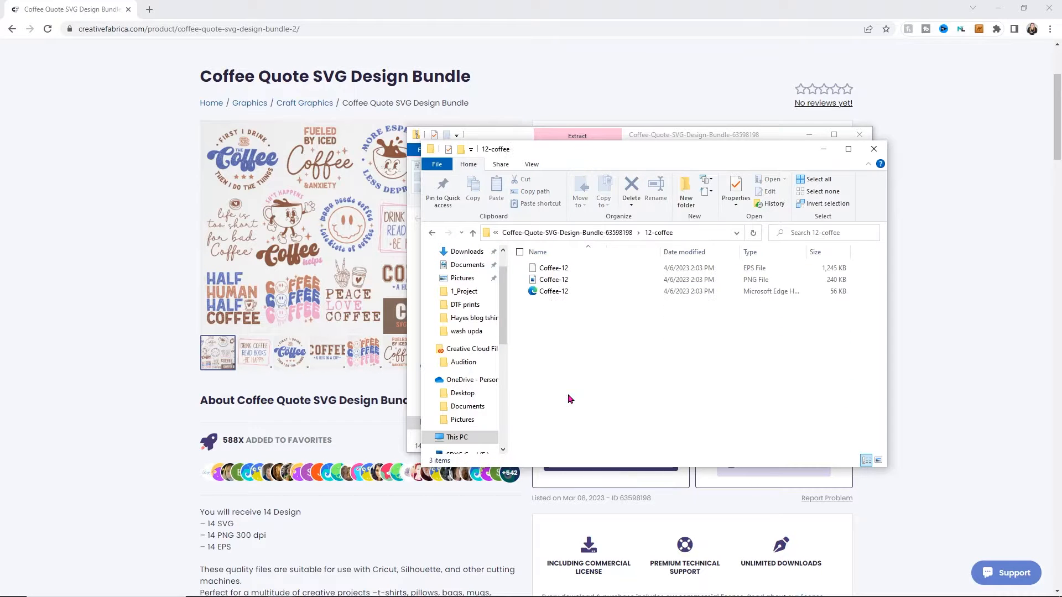
left_click(564, 282)
double_click(565, 283)
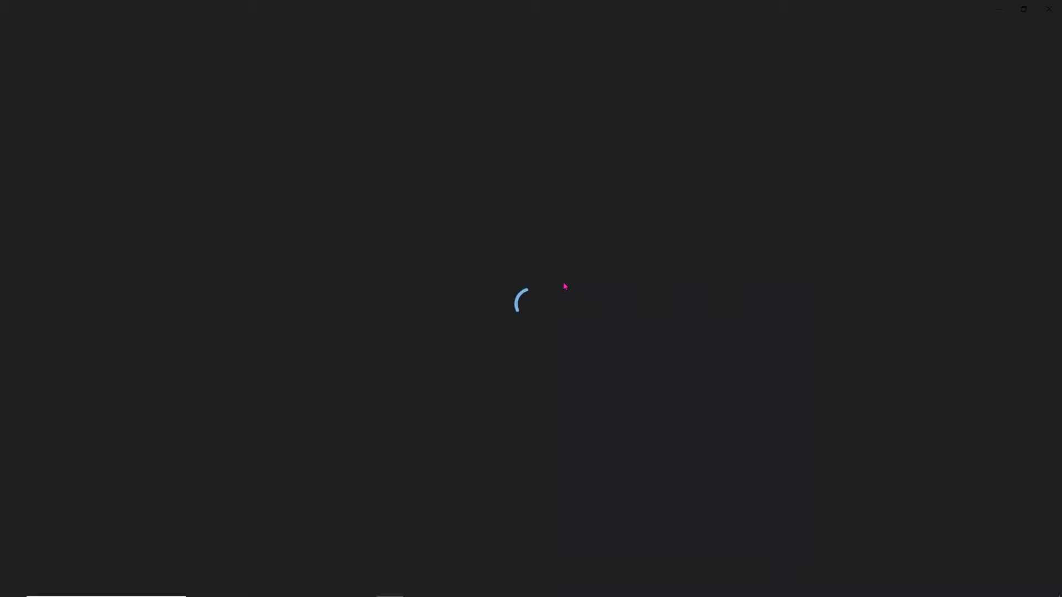
left_click(1049, 9)
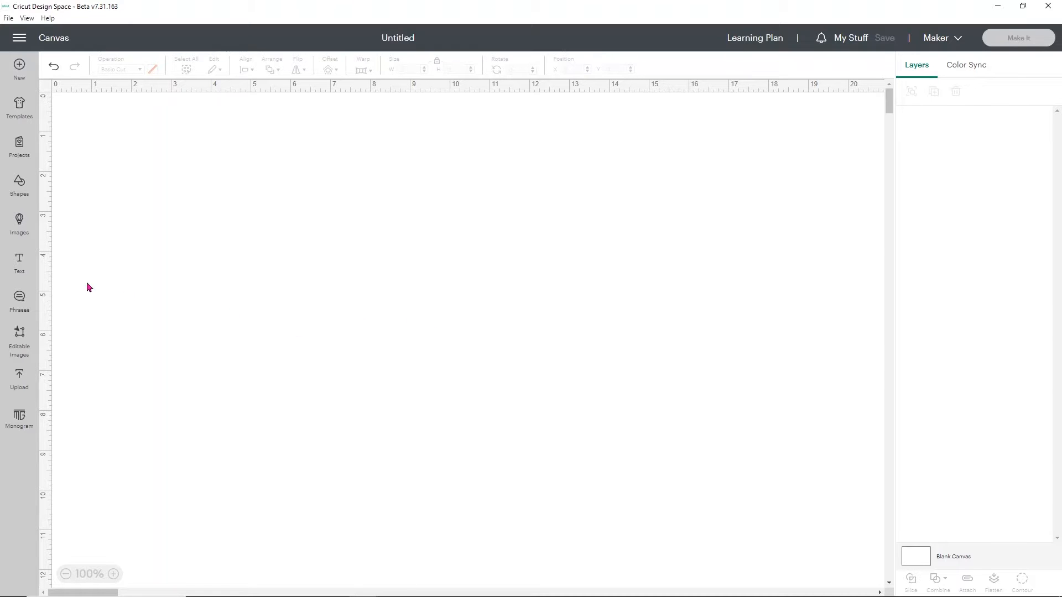
- In Cricut Design Space, start an image upload using the Coffee-04 SVG file from the 04-coffee folder
left_click(15, 390)
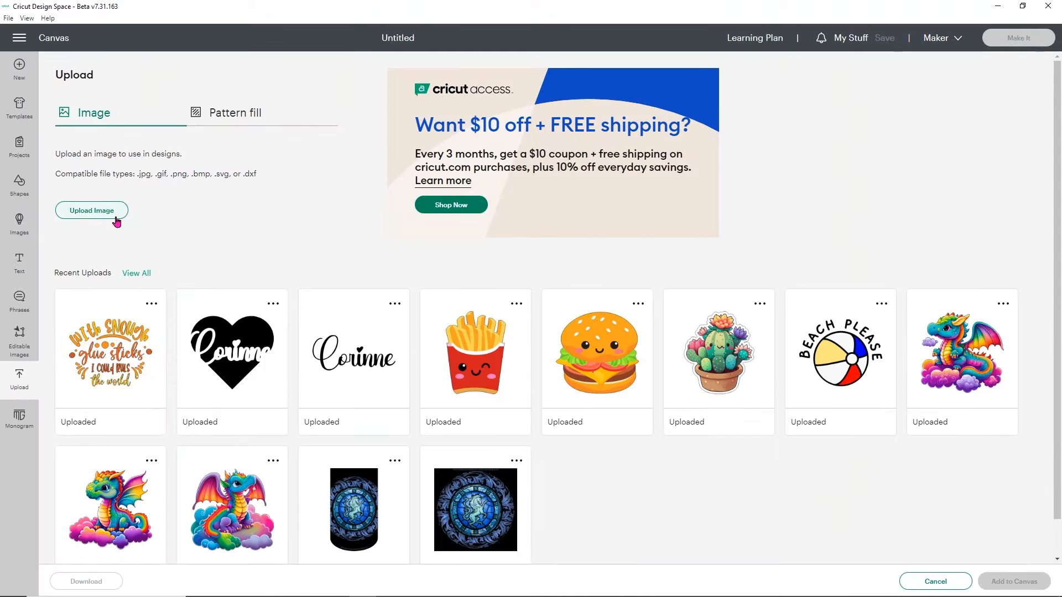
left_click(93, 211)
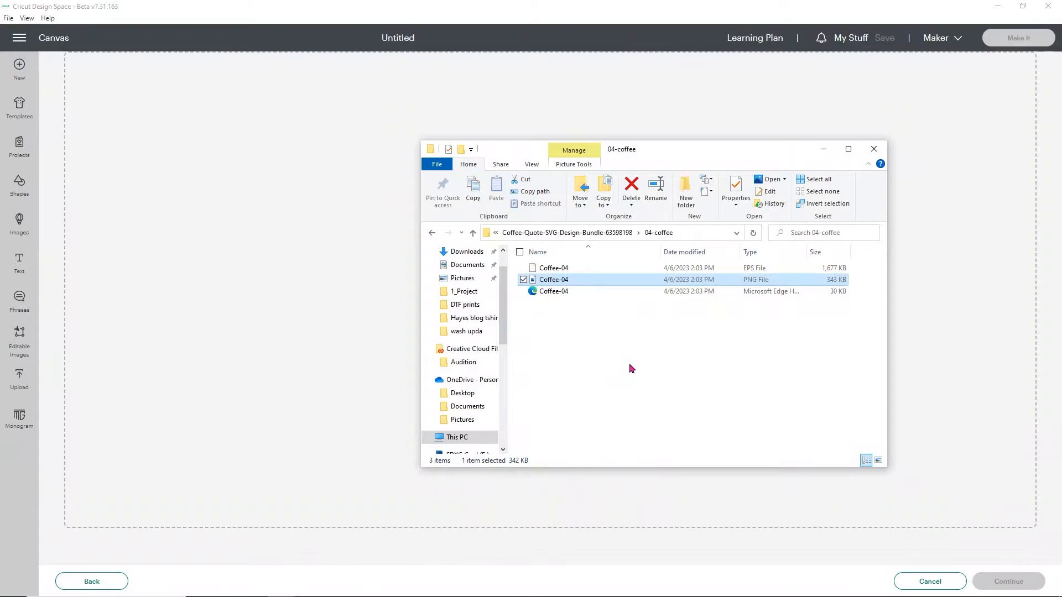
left_click(558, 293)
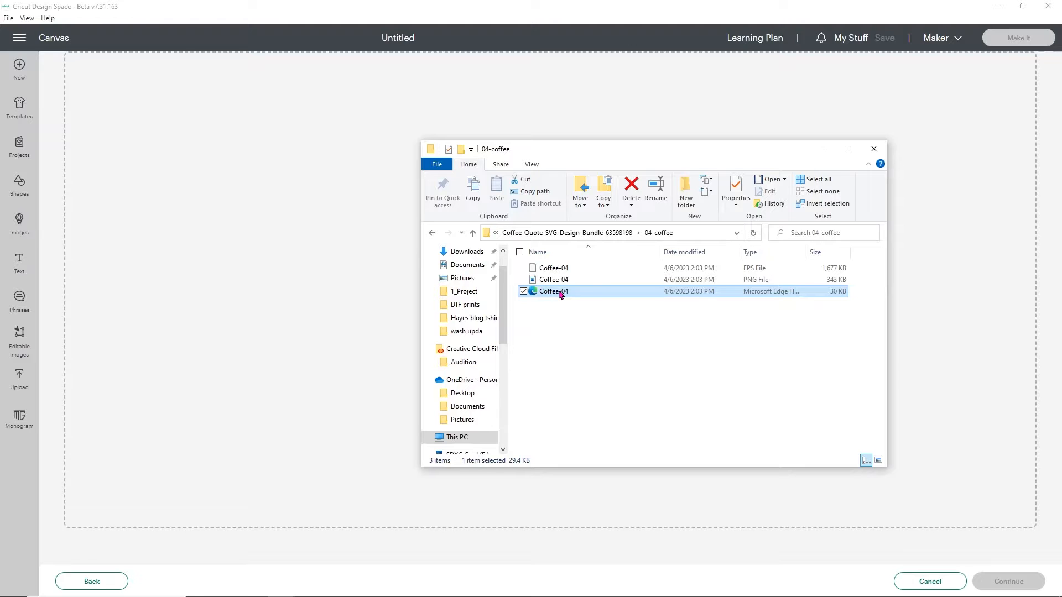
left_click_drag(558, 293, 354, 284)
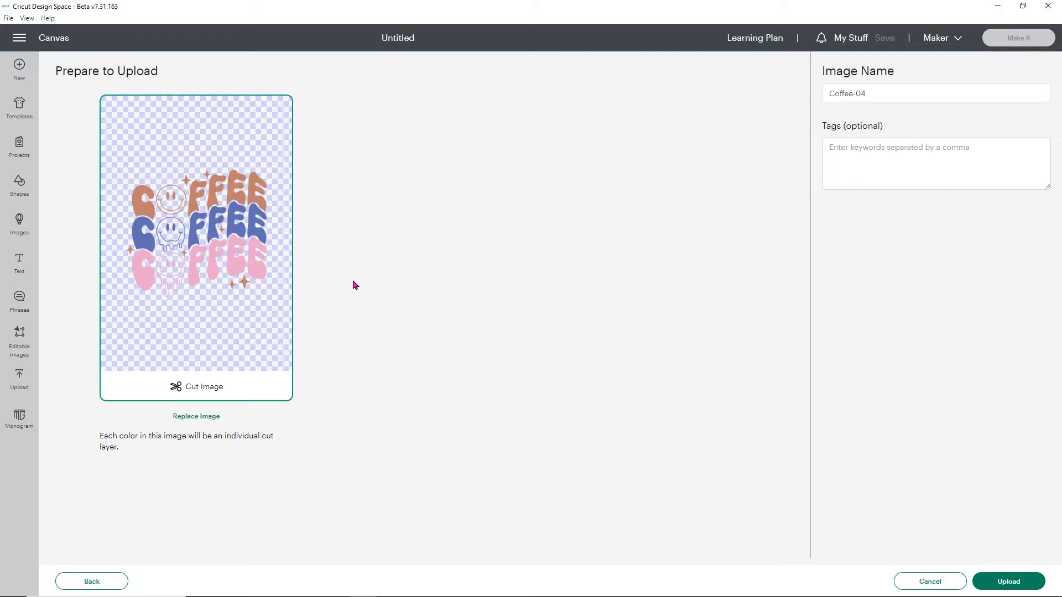
- Name the image "coffee smiley face" and upload it as a cut image
left_click_drag(878, 94, 790, 104)
type("coff")
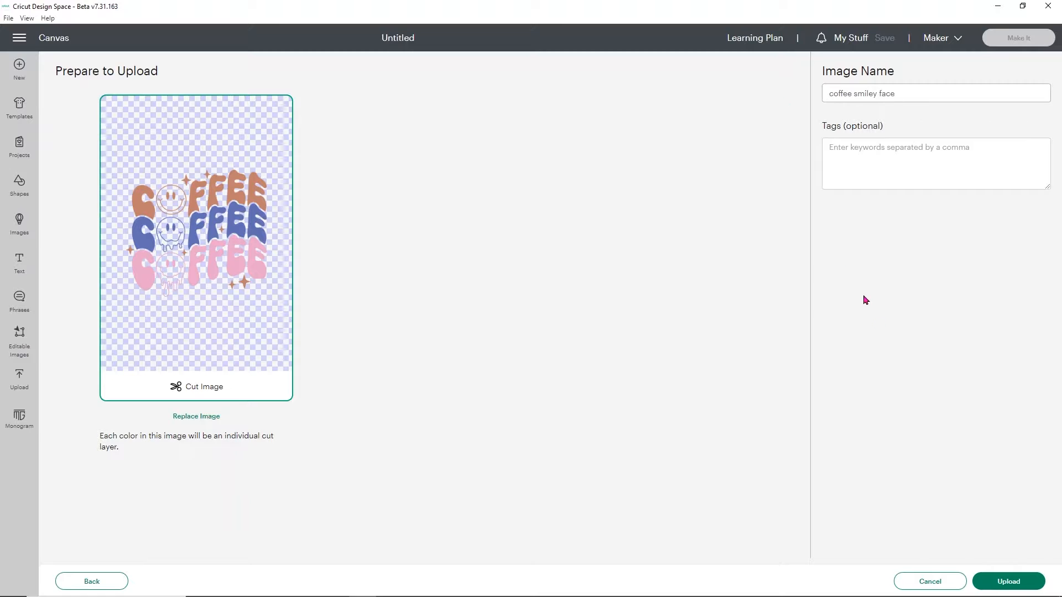
left_click(1015, 582)
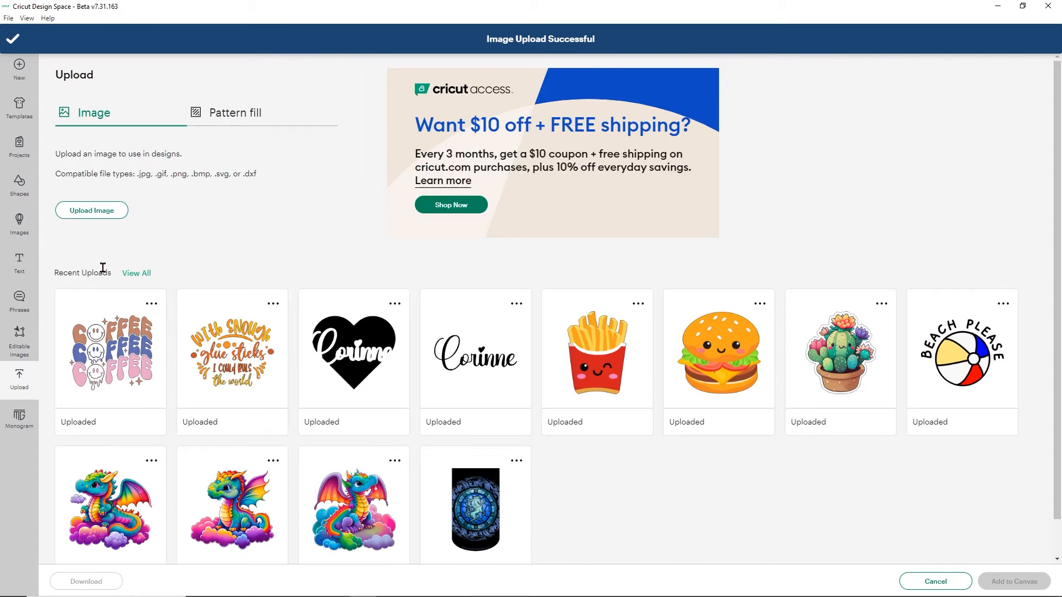
- Add the uploaded coffee smiley face image to the canvas and scale it down to about 8.97 × 8.11 in
left_click(104, 367)
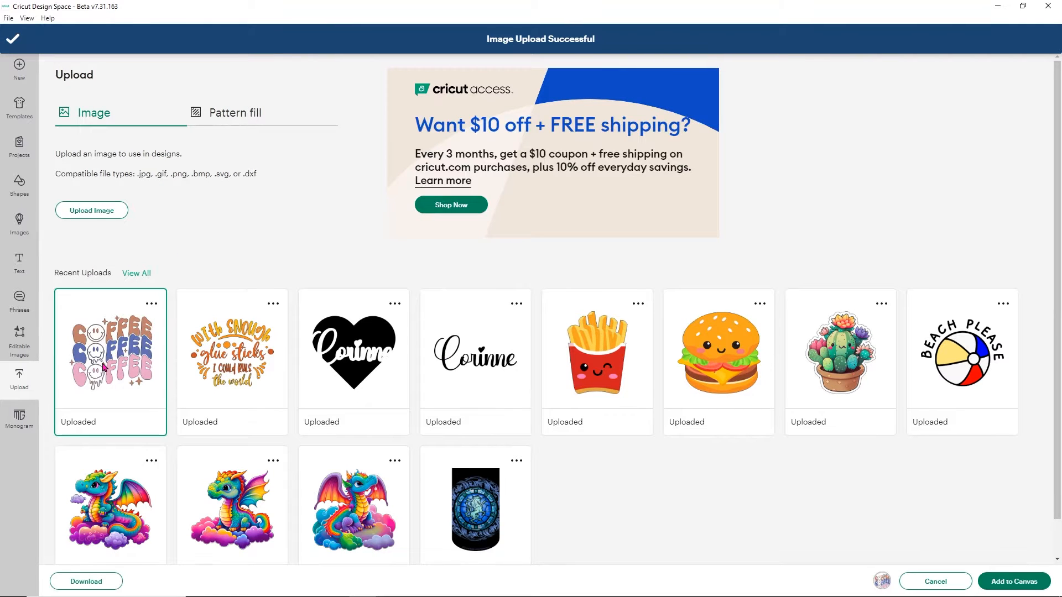
left_click(995, 581)
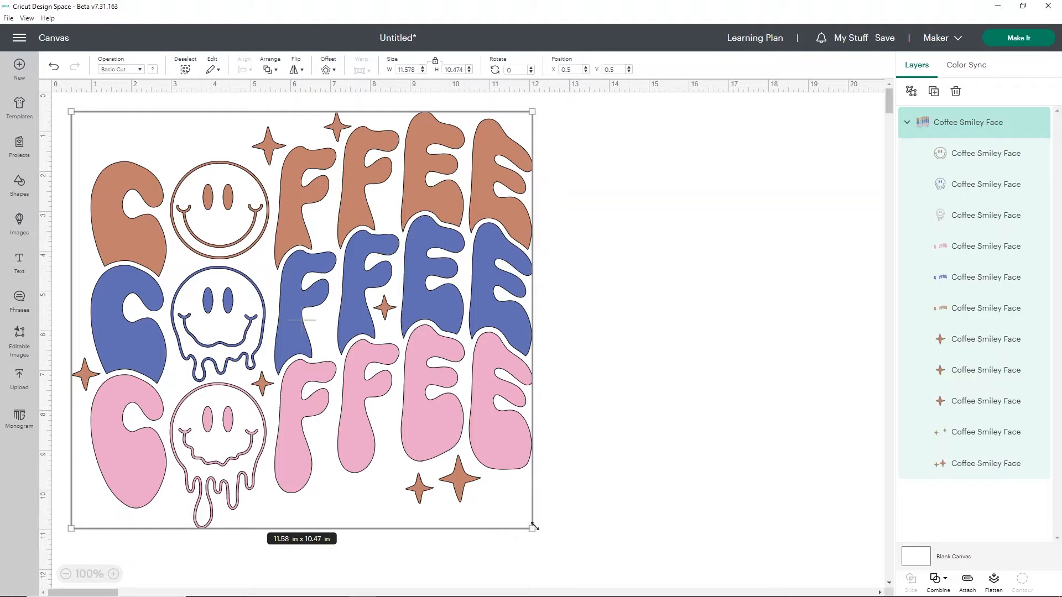
left_click_drag(532, 526, 428, 435)
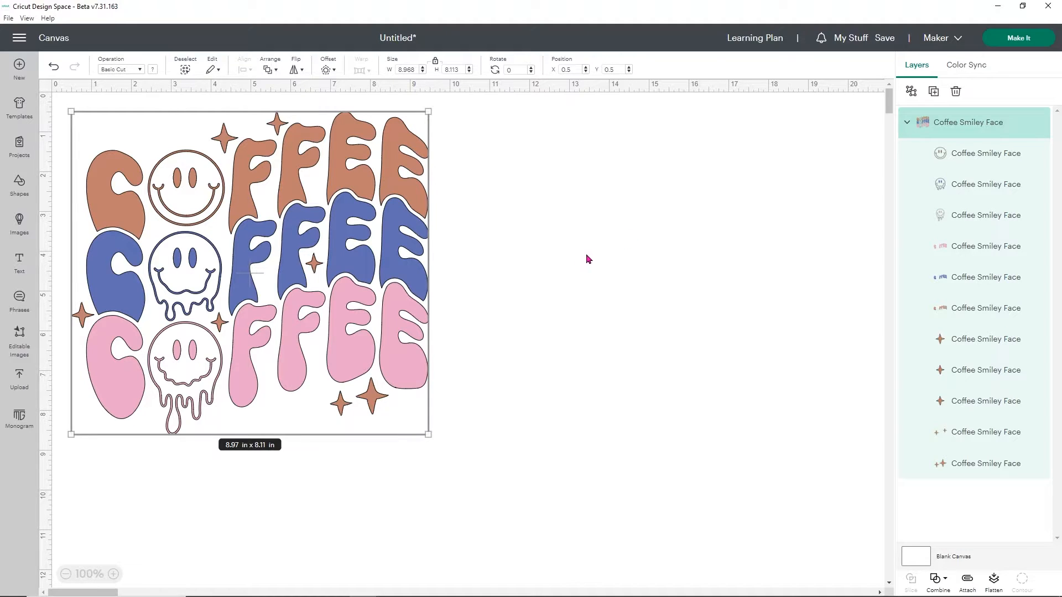
- Preview how the design is laid out on the orange, blue and pink cutting mats, and return to the canvas
left_click(1004, 41)
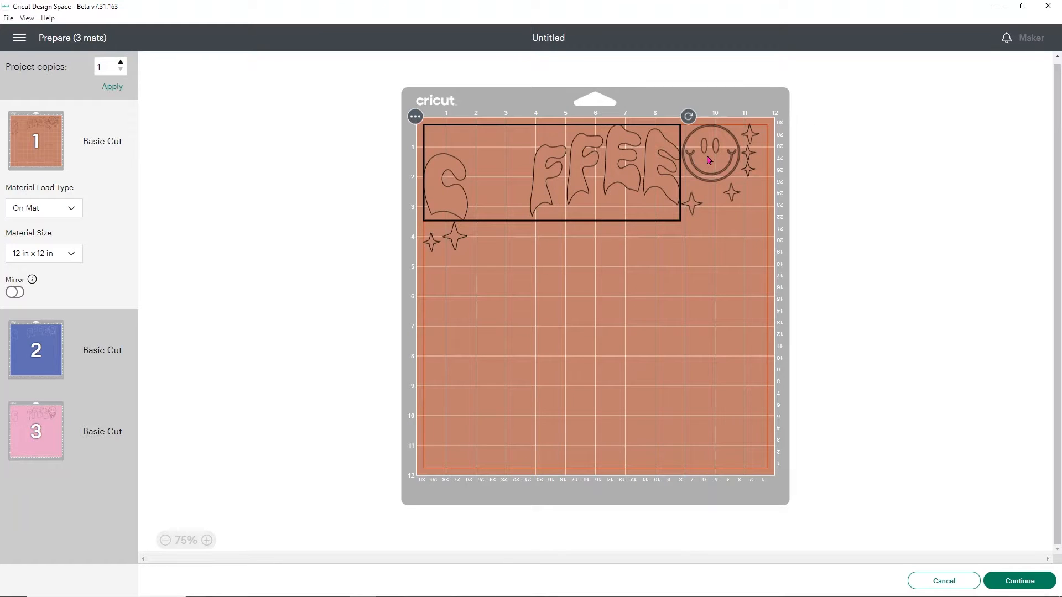
left_click(86, 320)
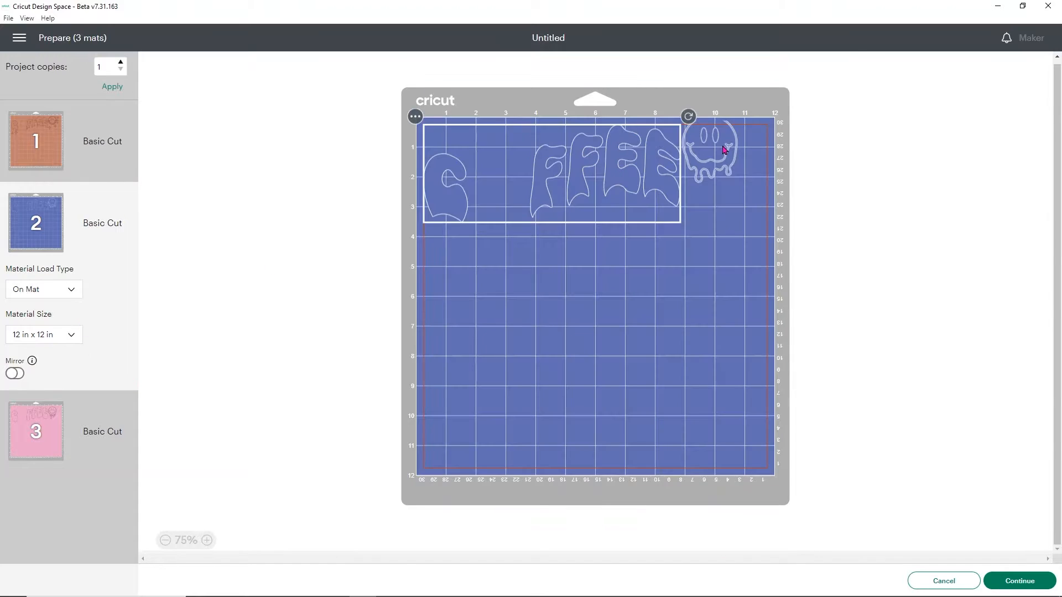
left_click(48, 448)
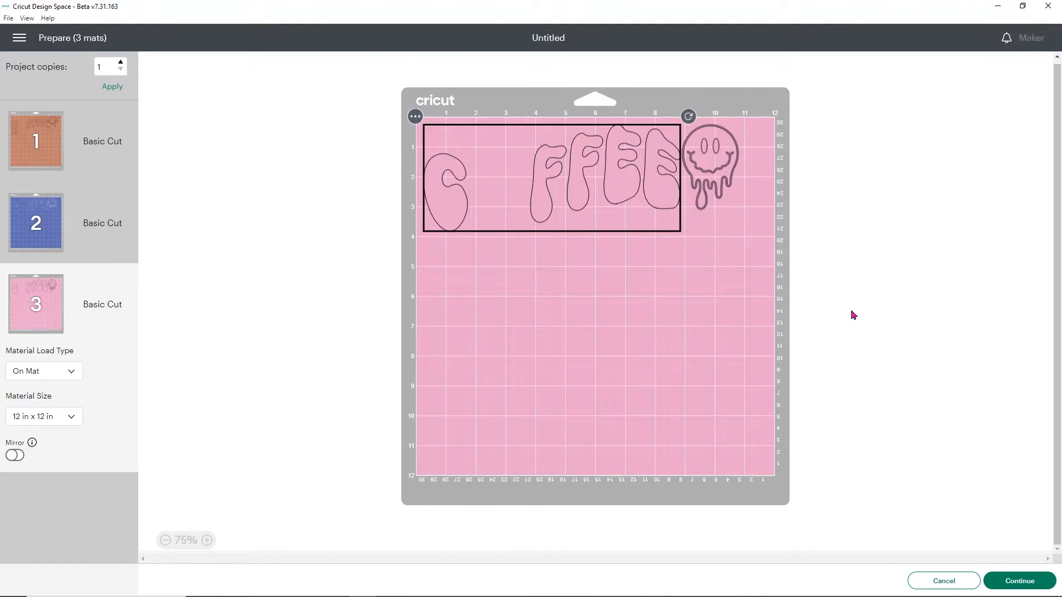
left_click(939, 581)
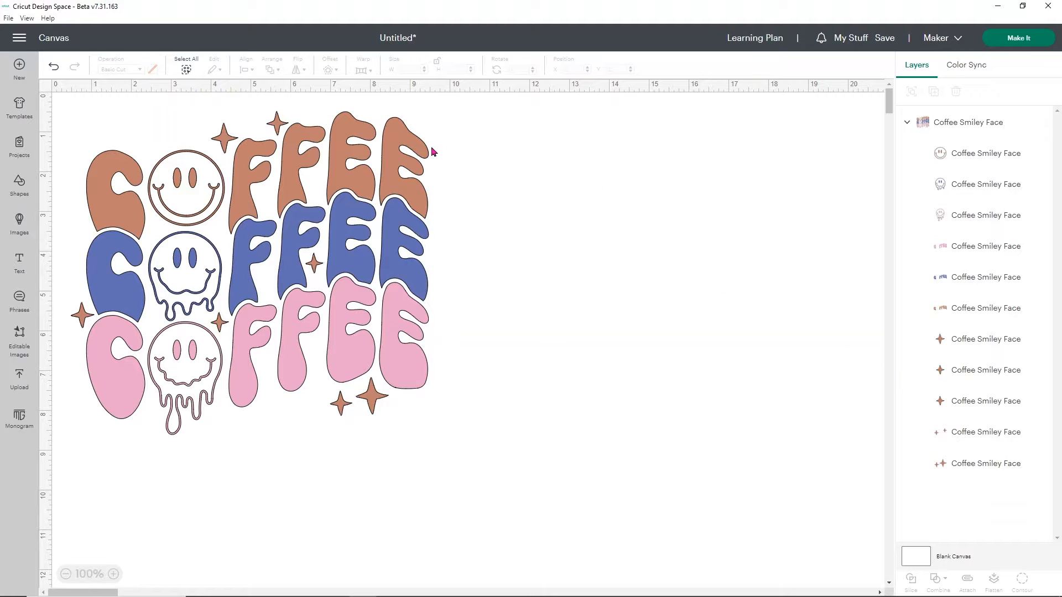
- Ungroup the coffee smiley face design and recolor all five star layers light yellow
left_click(945, 124)
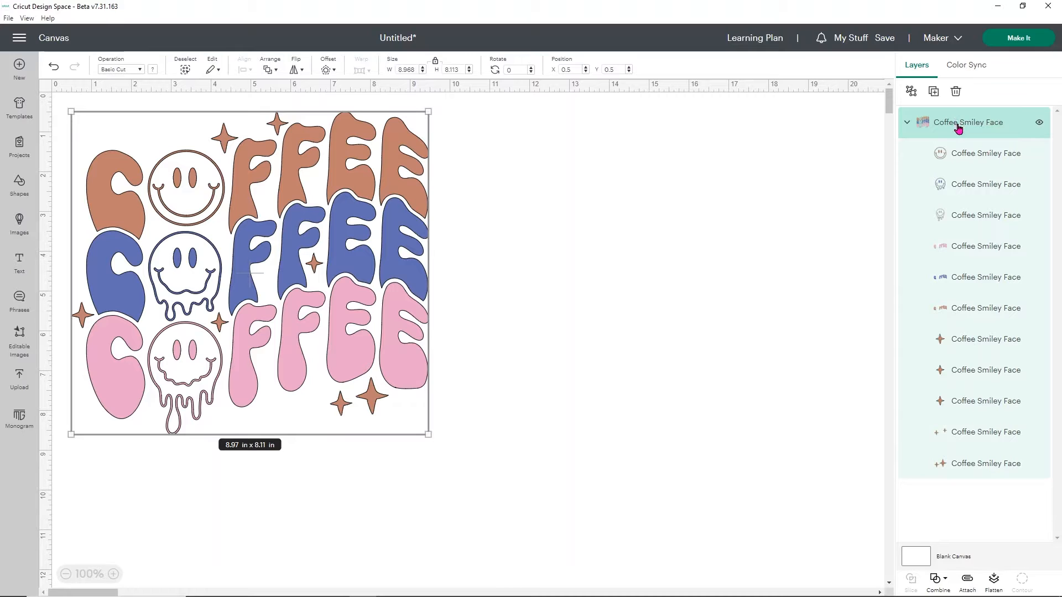
left_click(910, 91)
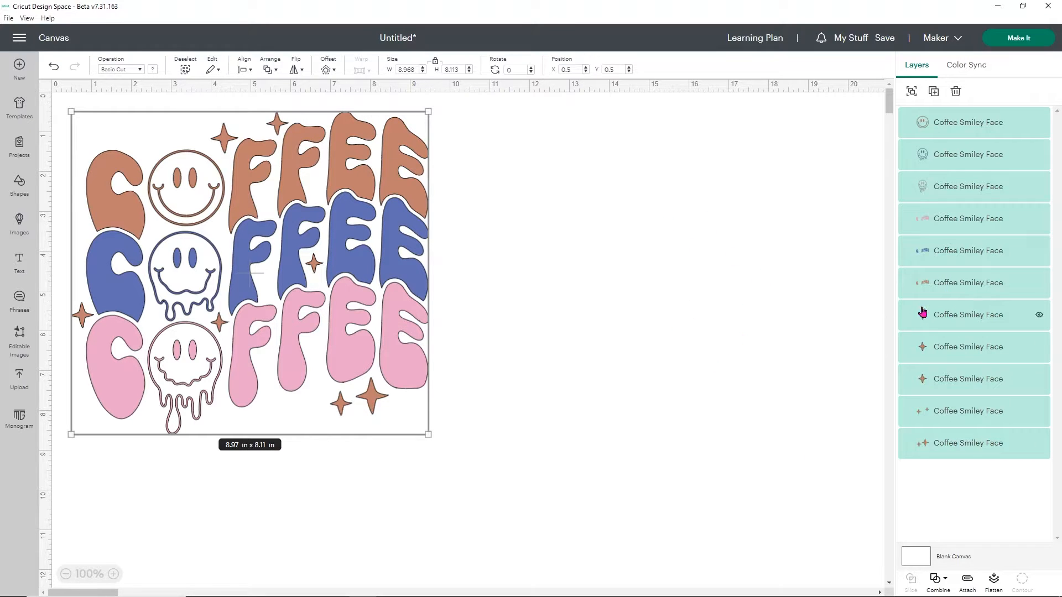
left_click(956, 315)
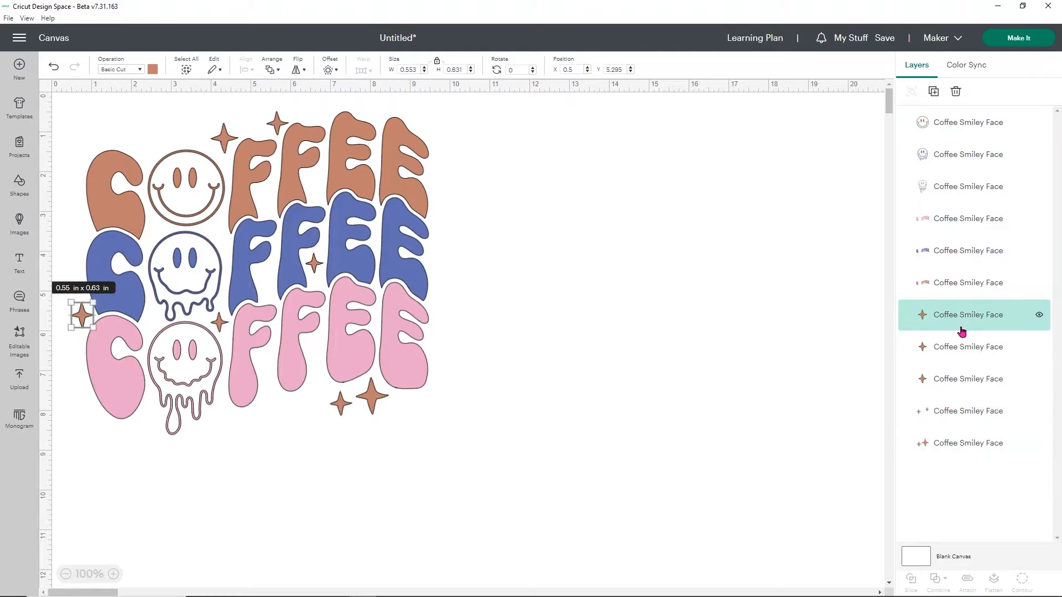
left_click(945, 349, "shift")
left_click(941, 378, "shift")
left_click(941, 410, "shift")
left_click(940, 444, "shift")
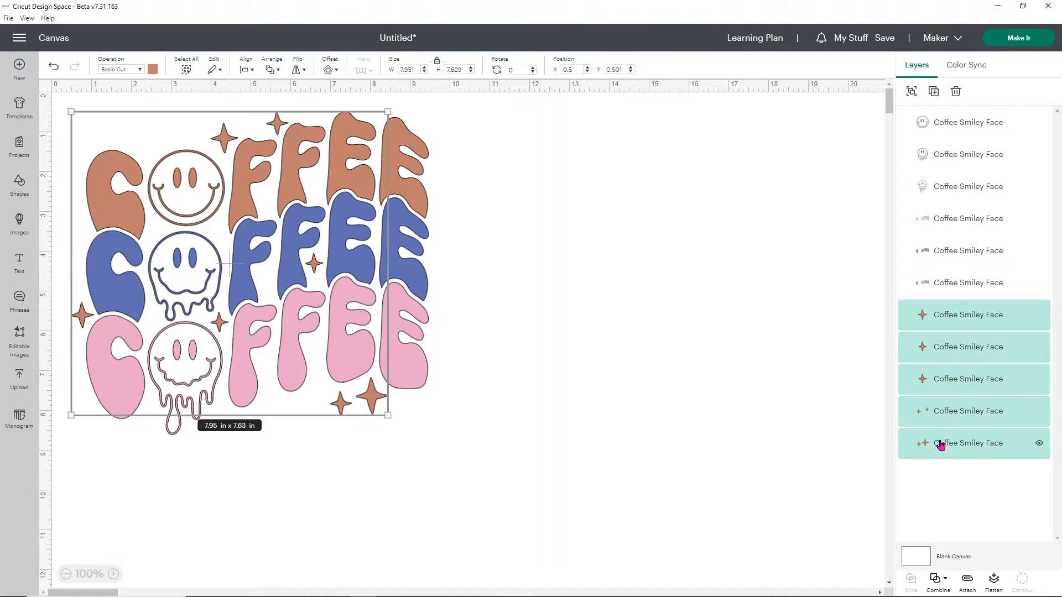
left_click(152, 69)
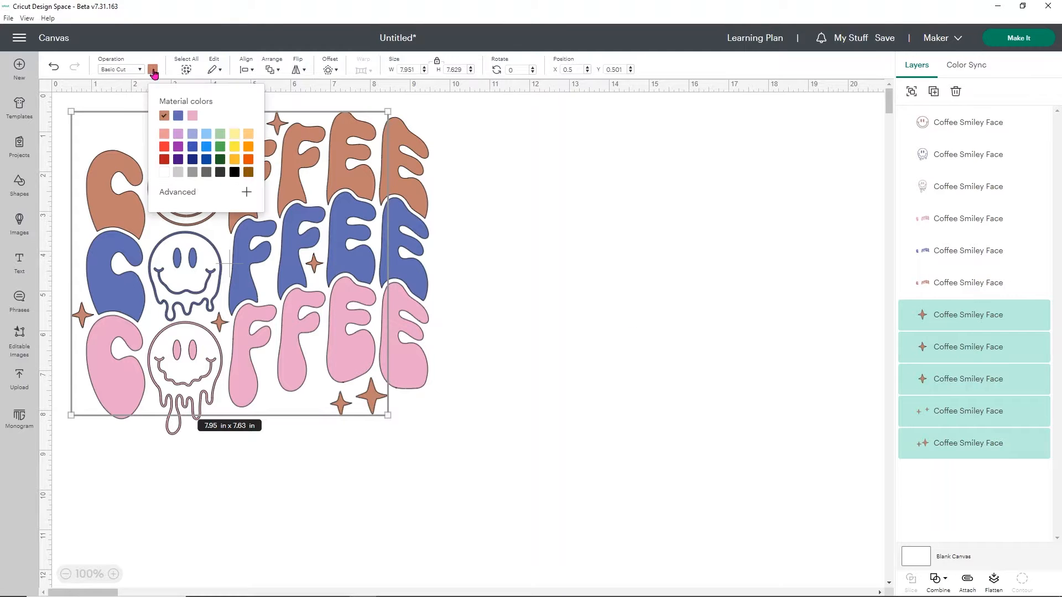
left_click(234, 138)
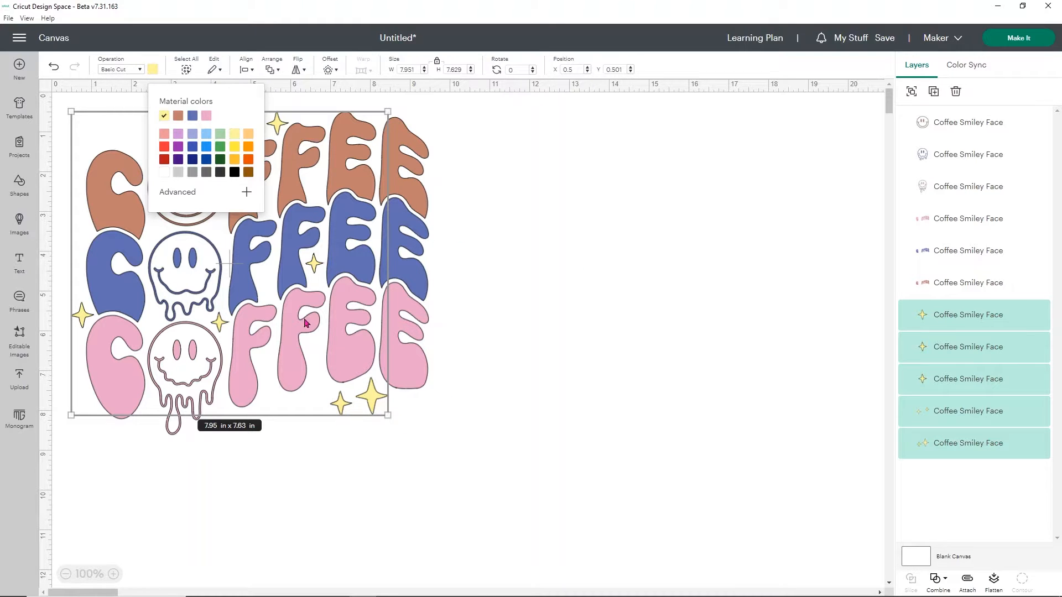
- Move the five light yellow star layers off the lettering onto the empty canvas area to its right
left_click(152, 69)
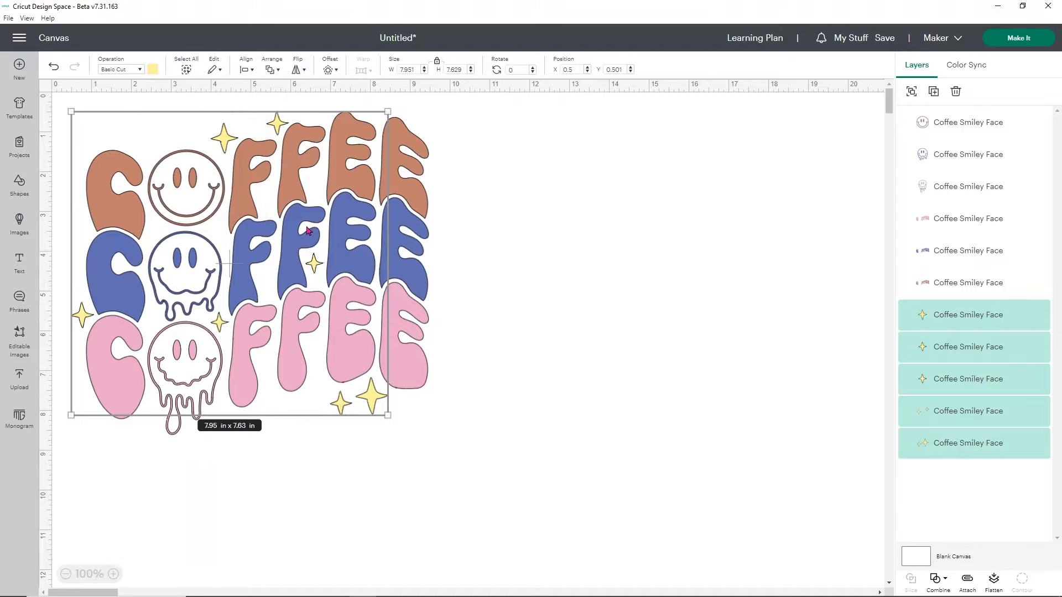
left_click_drag(371, 402, 928, 535)
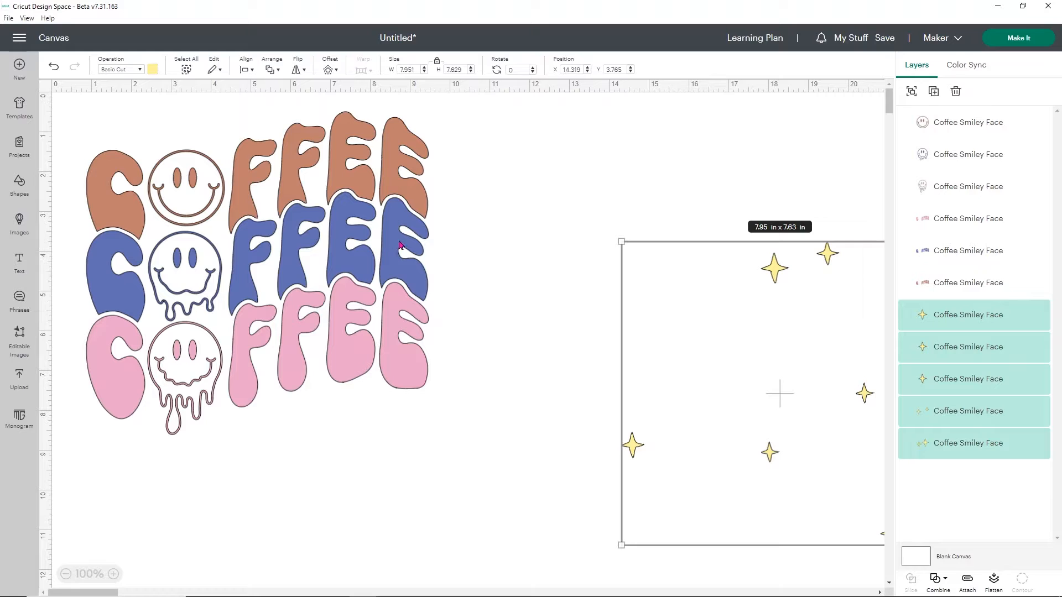
left_click(296, 422)
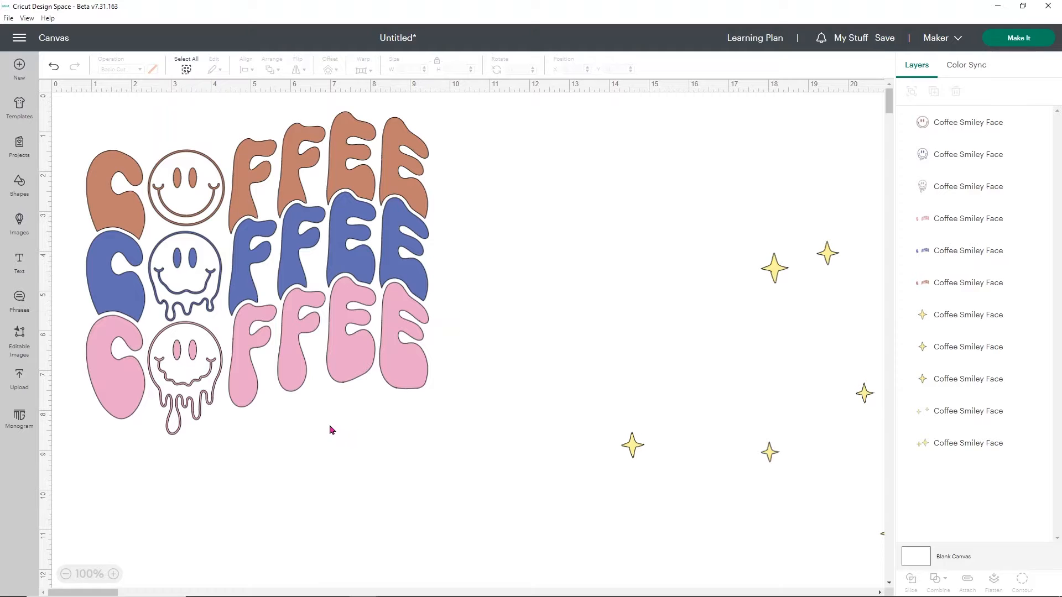
- Move the pink coffee letters and their dripping smiley below the design and weld them into one layer
left_click_drag(350, 442, 100, 371)
left_click_drag(247, 368, 416, 444)
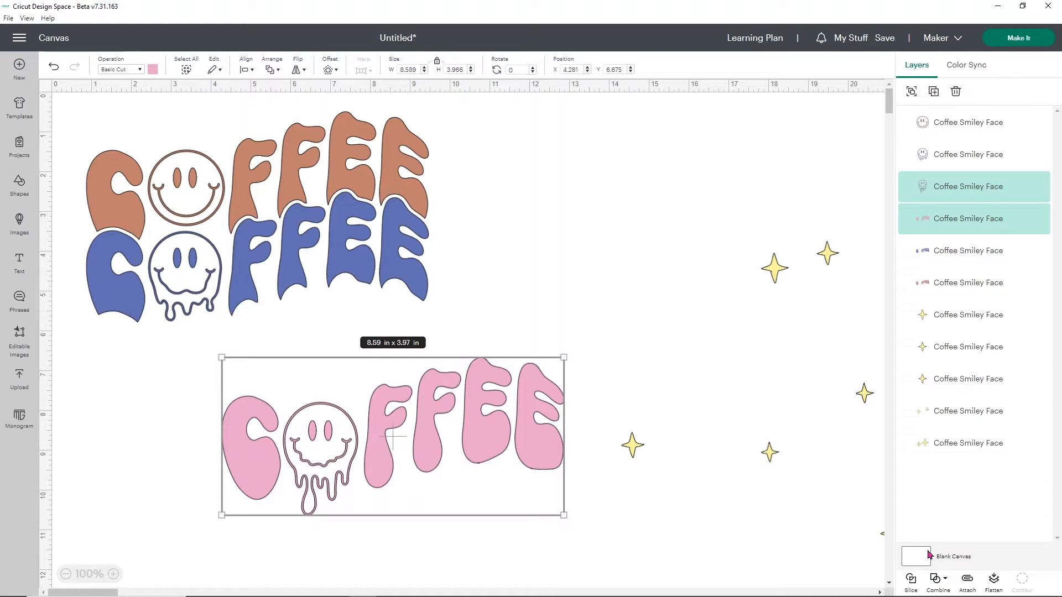
left_click(939, 582)
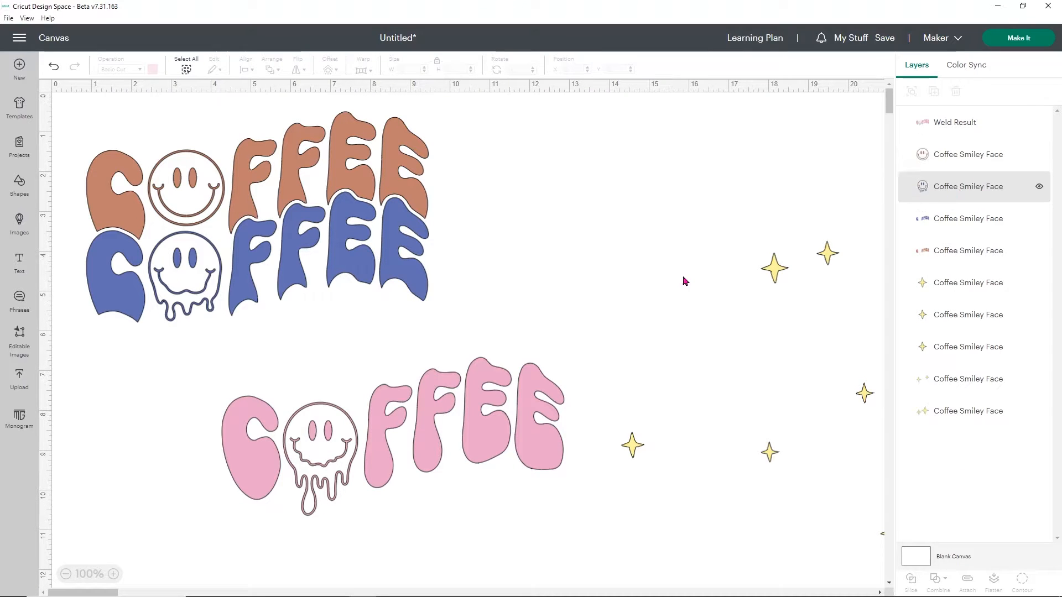
left_click_drag(450, 433, 557, 488)
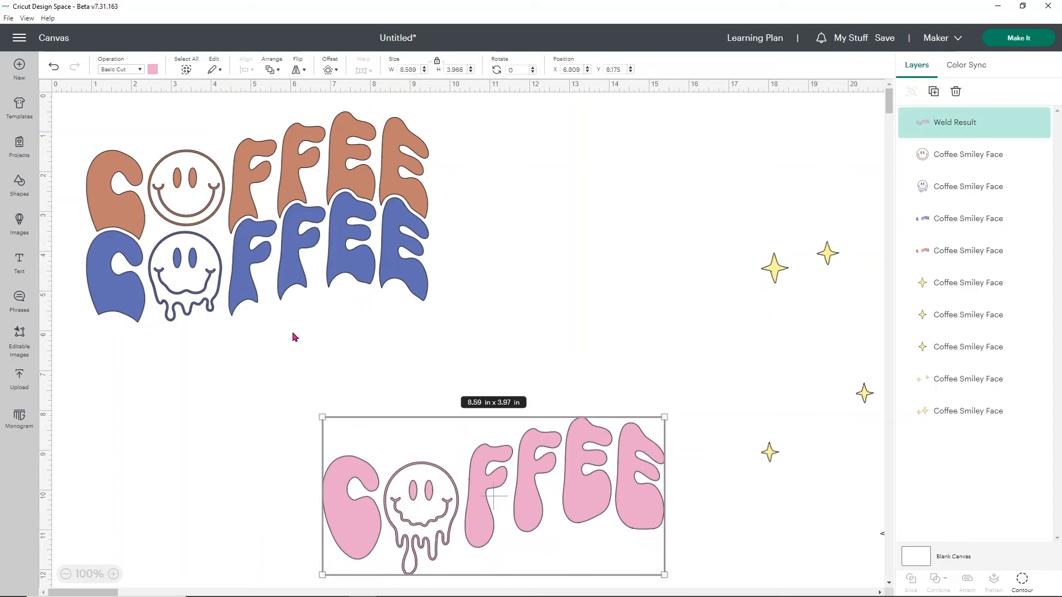
- Weld the blue coffee letters with their smiley face and move the welded word down beside the pink one
left_click_drag(276, 331, 178, 307)
left_click(936, 578)
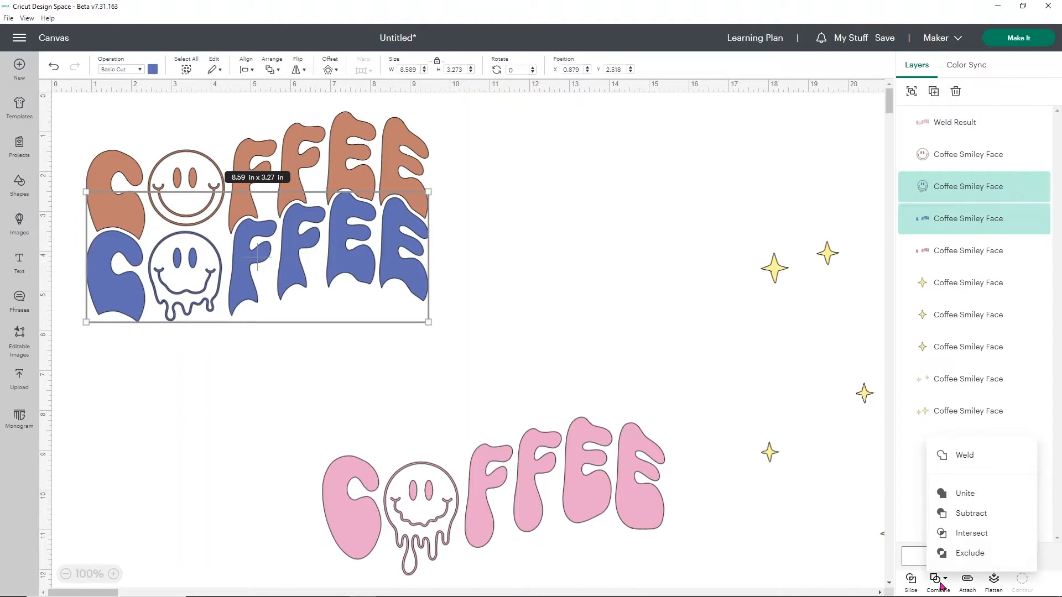
left_click(964, 454)
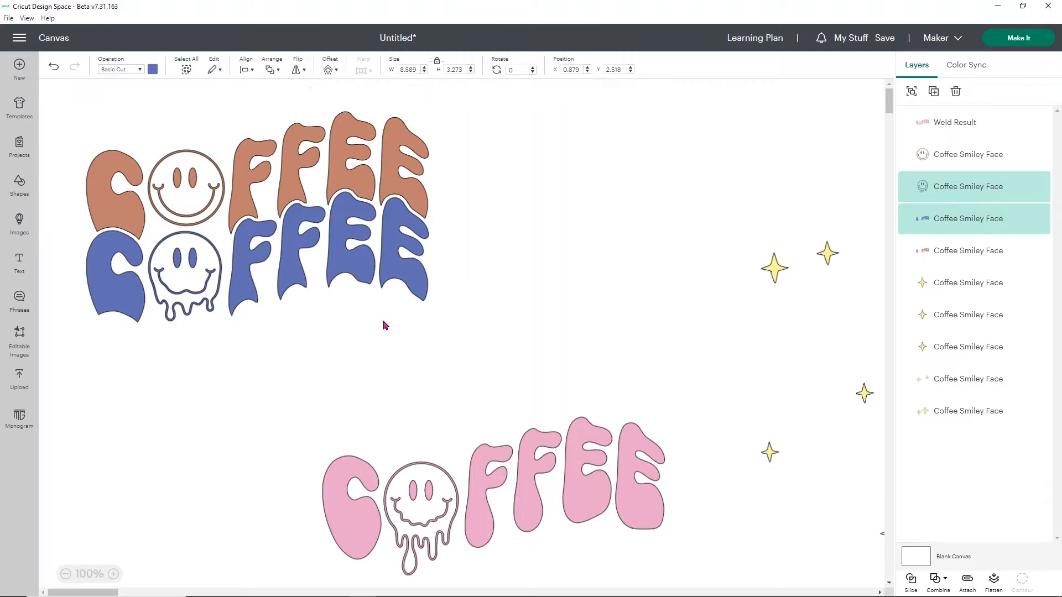
left_click_drag(323, 254, 471, 454)
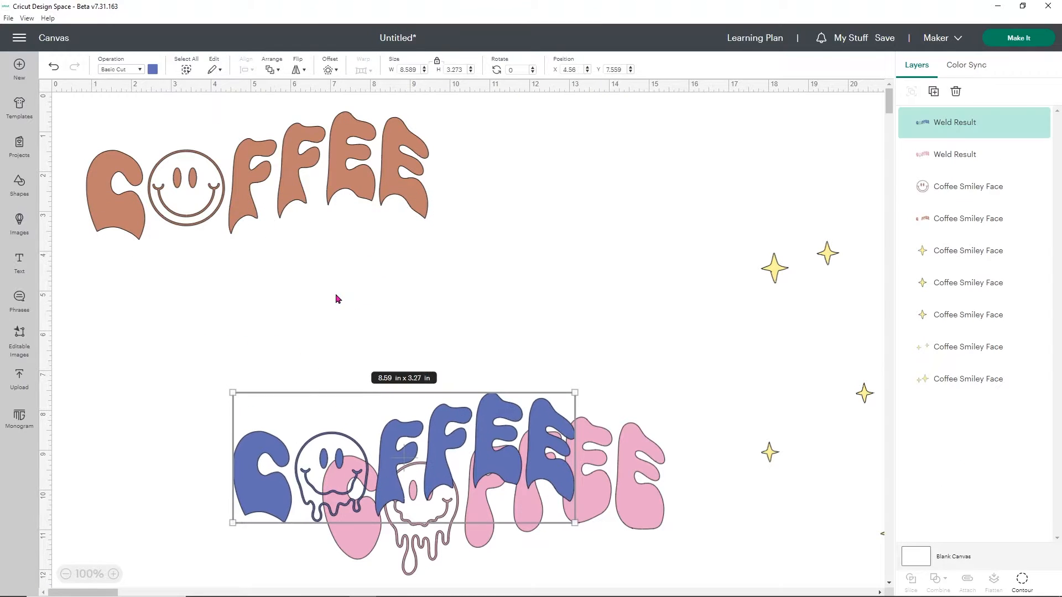
- Weld the brown coffee letters and their smiley face into one layer
left_click_drag(299, 264, 149, 172)
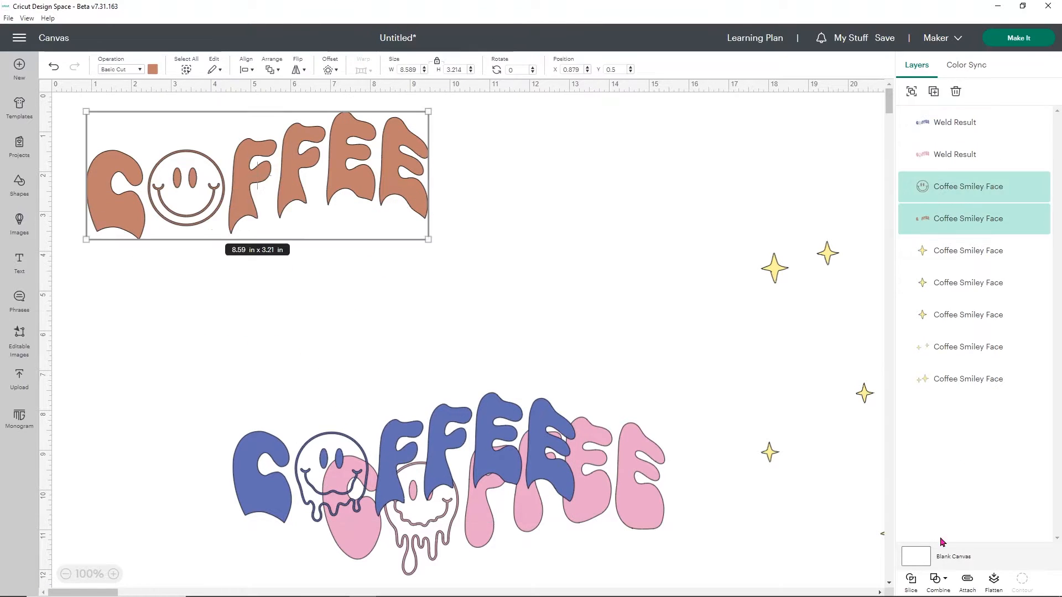
left_click(938, 581)
left_click(960, 455)
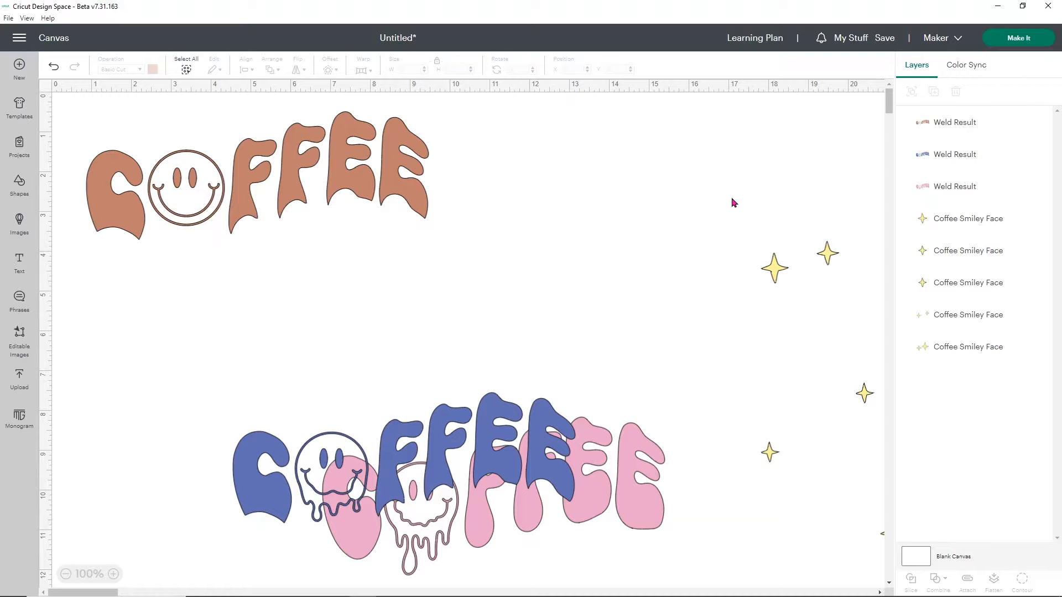
- Move all five star layers together closer to the brown coffee word so every star lies within view
left_click(962, 221)
left_click(965, 250, "shift")
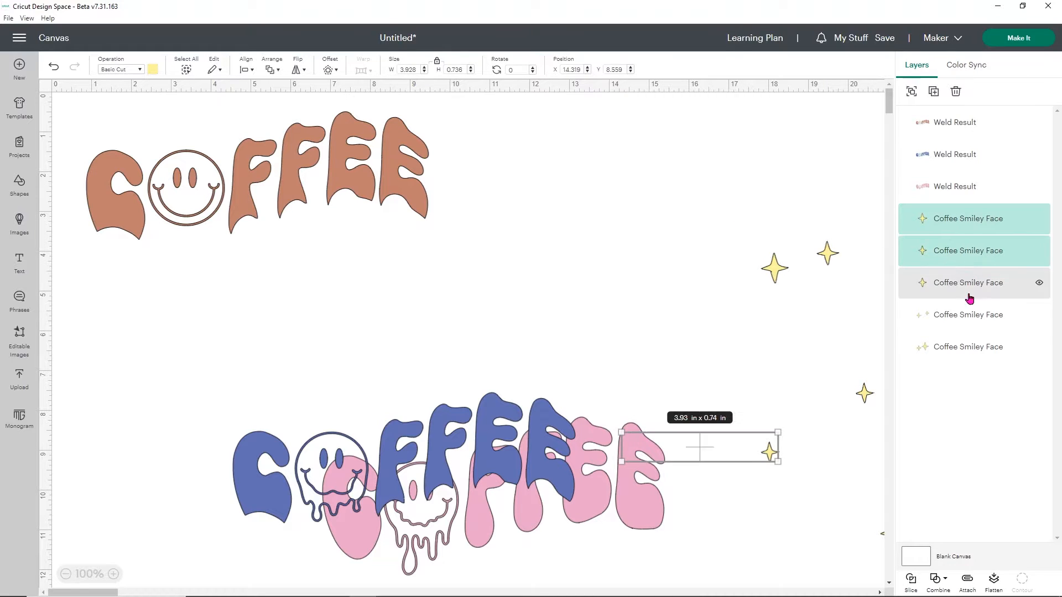
left_click(965, 283, "shift")
left_click(965, 315, "shift")
left_click(965, 347, "shift")
left_click_drag(866, 400, 711, 288)
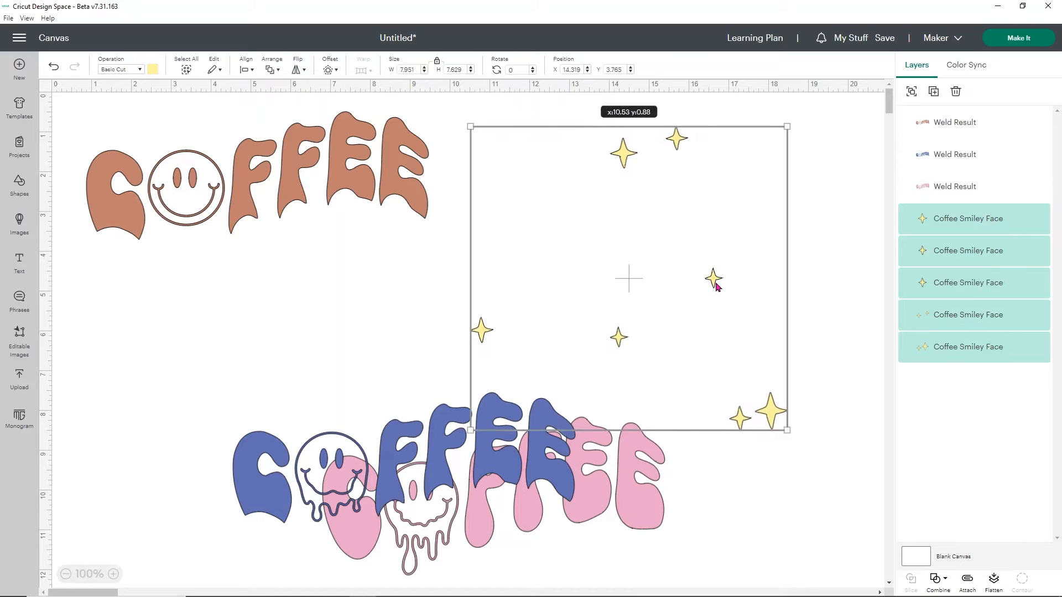
left_click(778, 498)
- Gather the separate stars into a compact cluster of about 2.66 × 1.99 in and weld them into one layer
left_click_drag(784, 429, 681, 213)
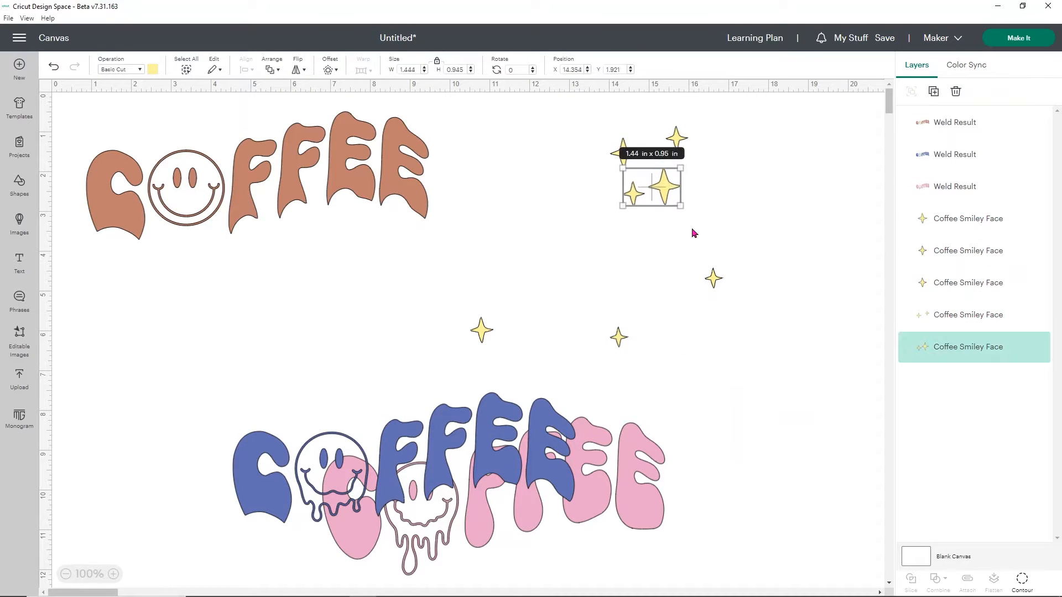
left_click_drag(713, 278, 691, 164)
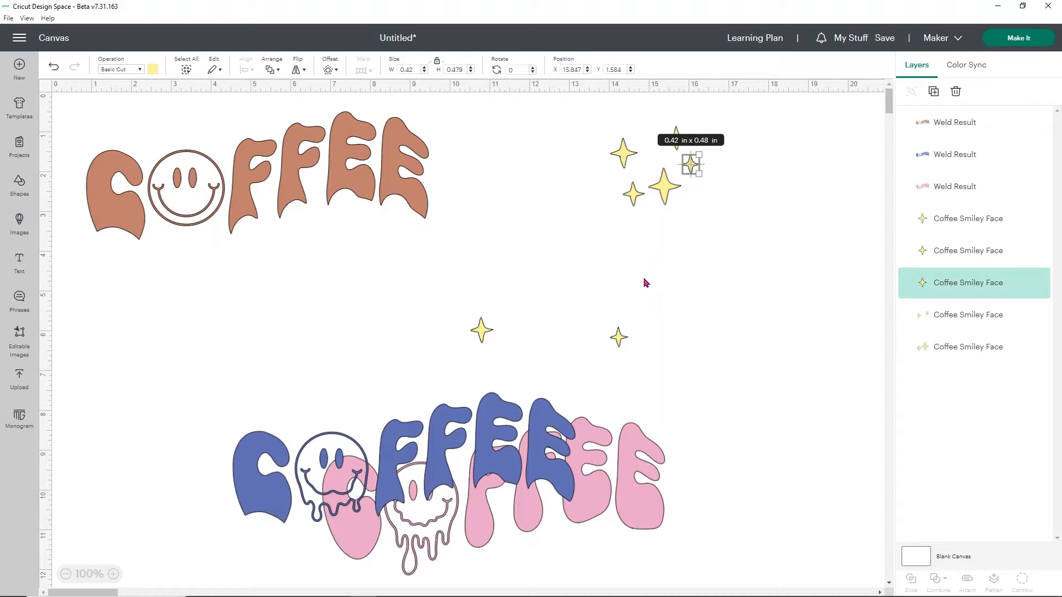
left_click_drag(617, 343, 653, 159)
left_click_drag(482, 332, 605, 183)
left_click_drag(744, 224, 590, 117)
left_click(936, 580)
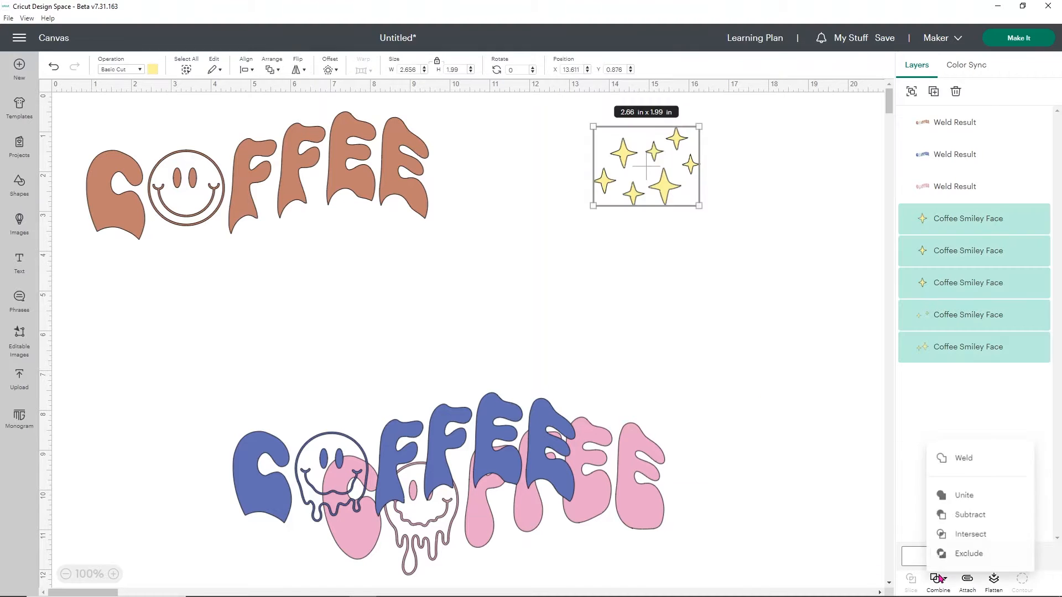
left_click(965, 455)
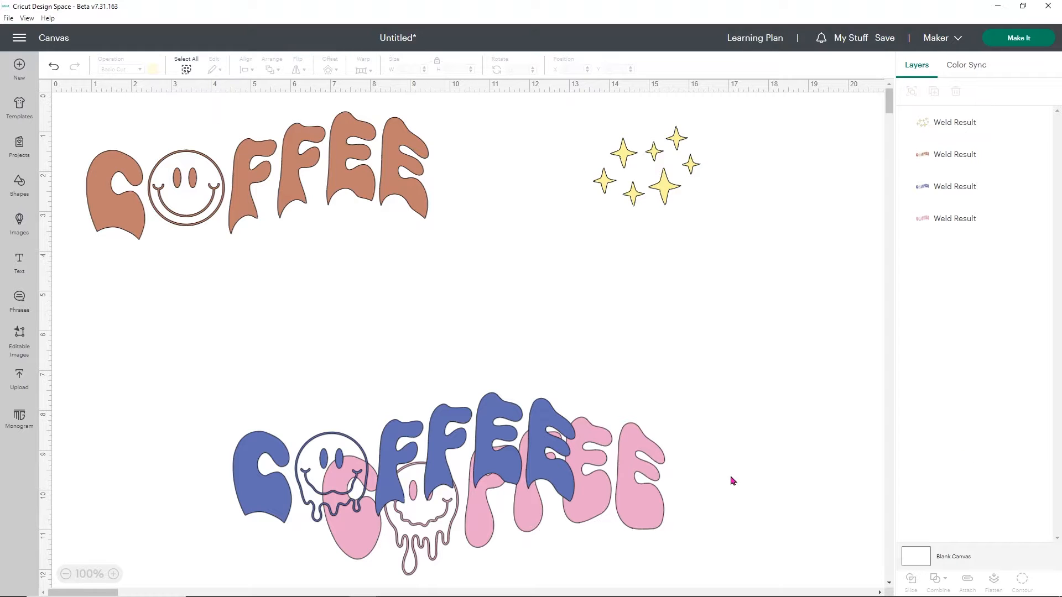
- Restack the three welded words with the stars over the blue one, and scale the whole design down to about 3.36 × 3.31 in
left_click_drag(508, 401, 533, 269)
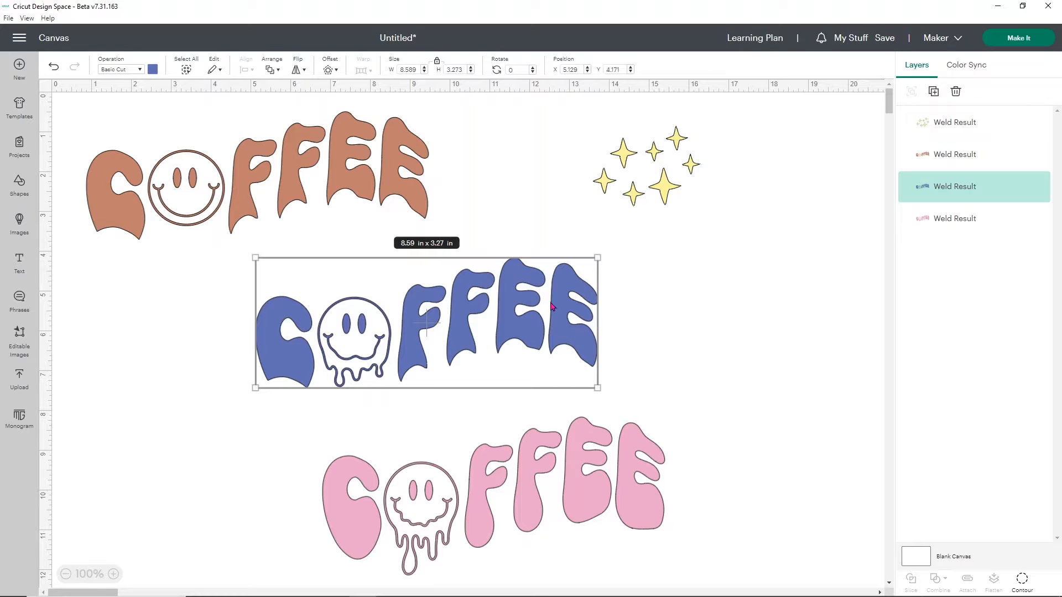
left_click_drag(566, 317, 397, 262)
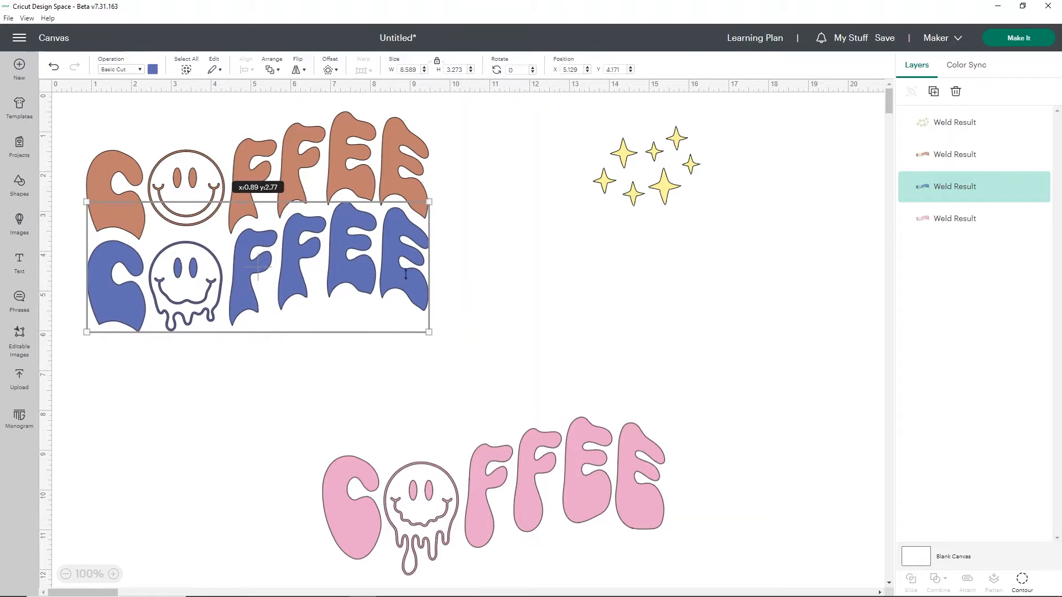
left_click_drag(568, 479, 344, 357)
left_click_drag(666, 190, 300, 280)
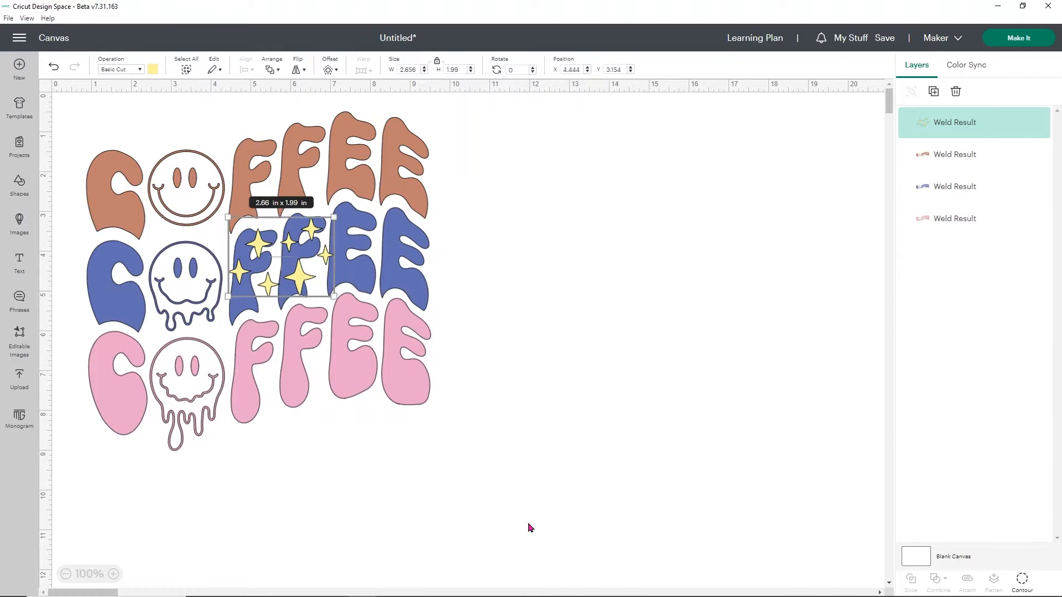
left_click_drag(500, 469, 78, 109)
left_click_drag(433, 450, 174, 238)
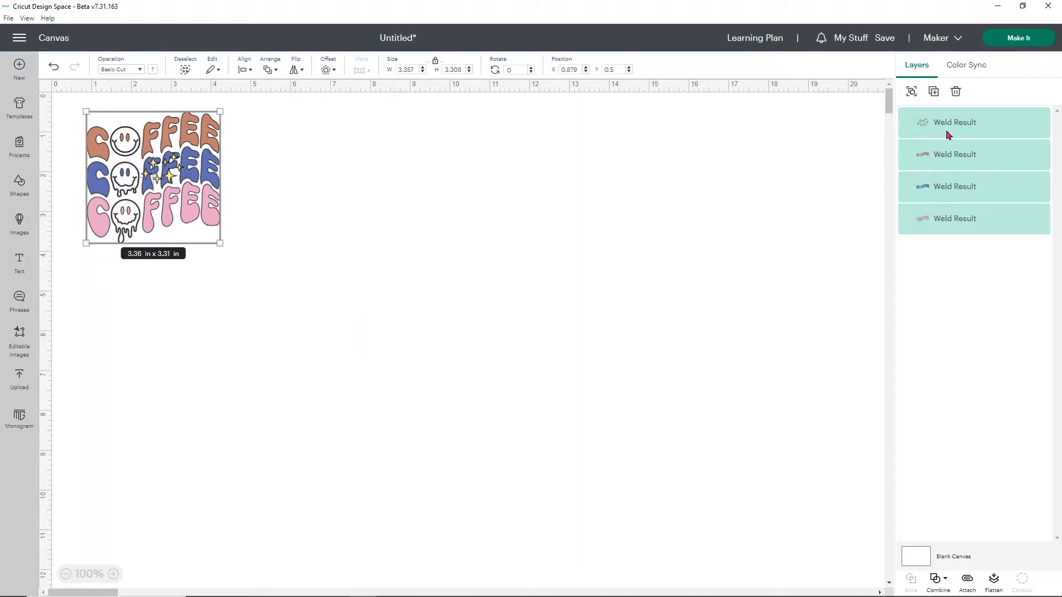
- Prepare the project mats, move the stars from the yellow mat to the orange mat and place them in its upper-right corner
left_click(1019, 44)
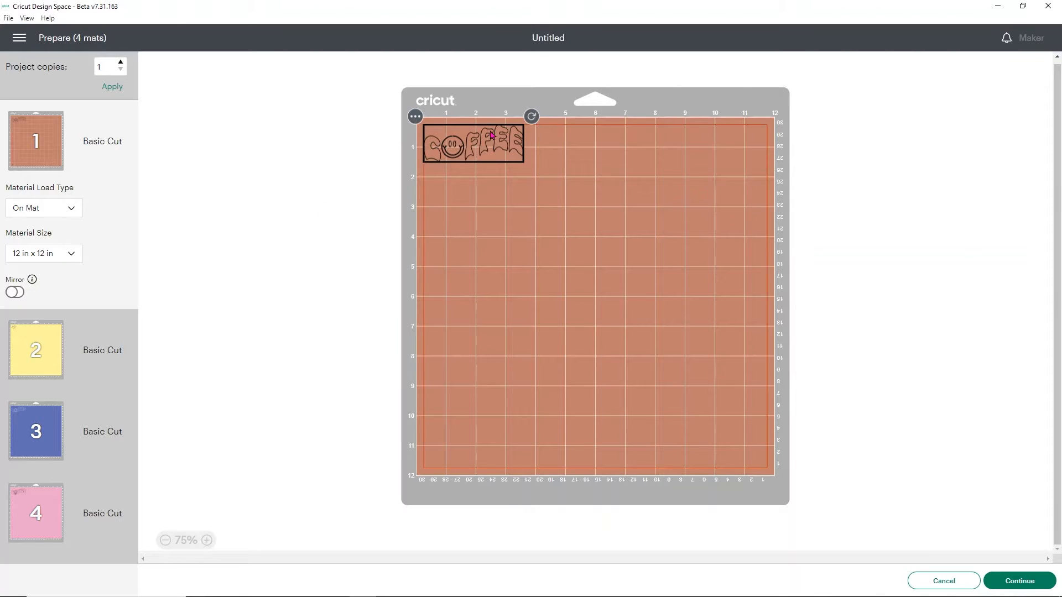
left_click(38, 348)
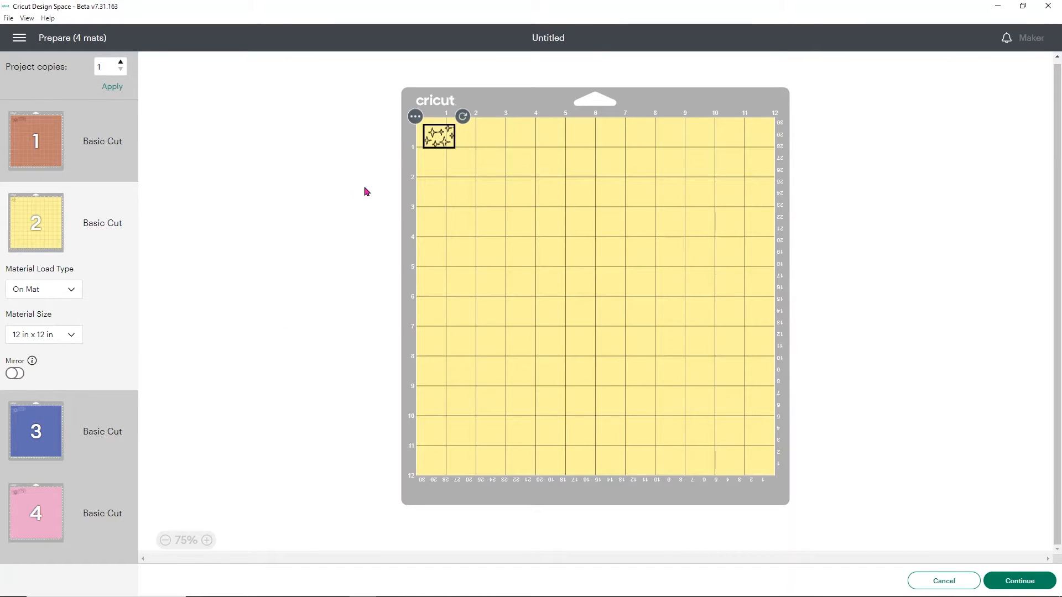
left_click(416, 118)
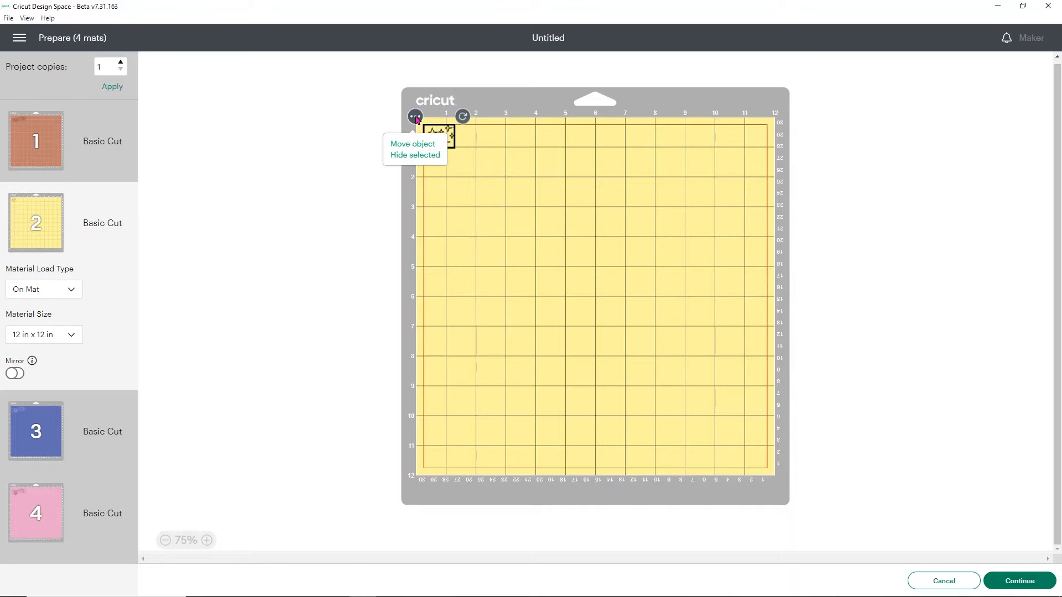
left_click(425, 145)
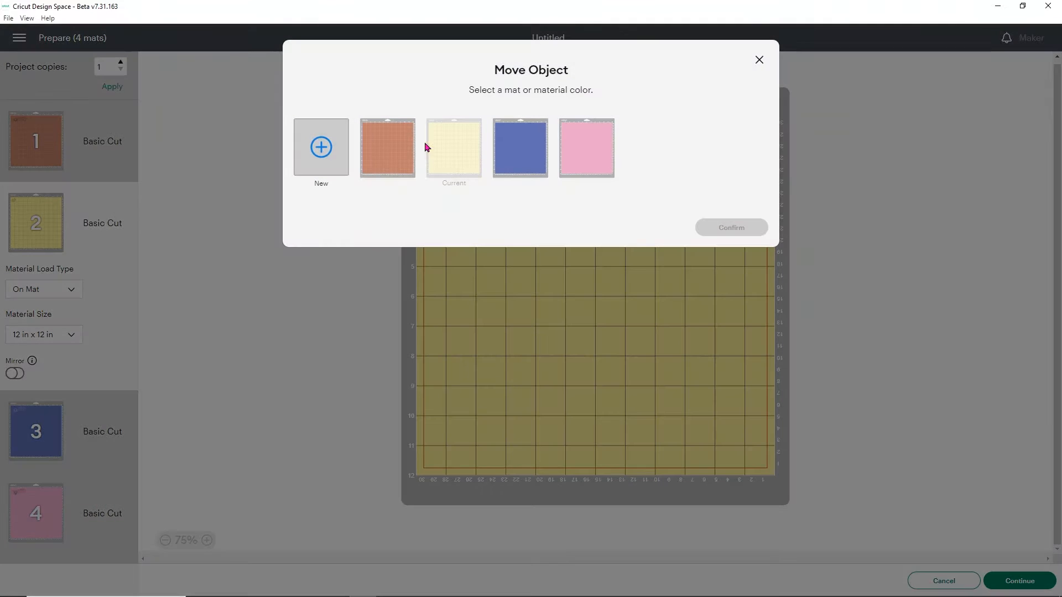
left_click(387, 161)
left_click(711, 228)
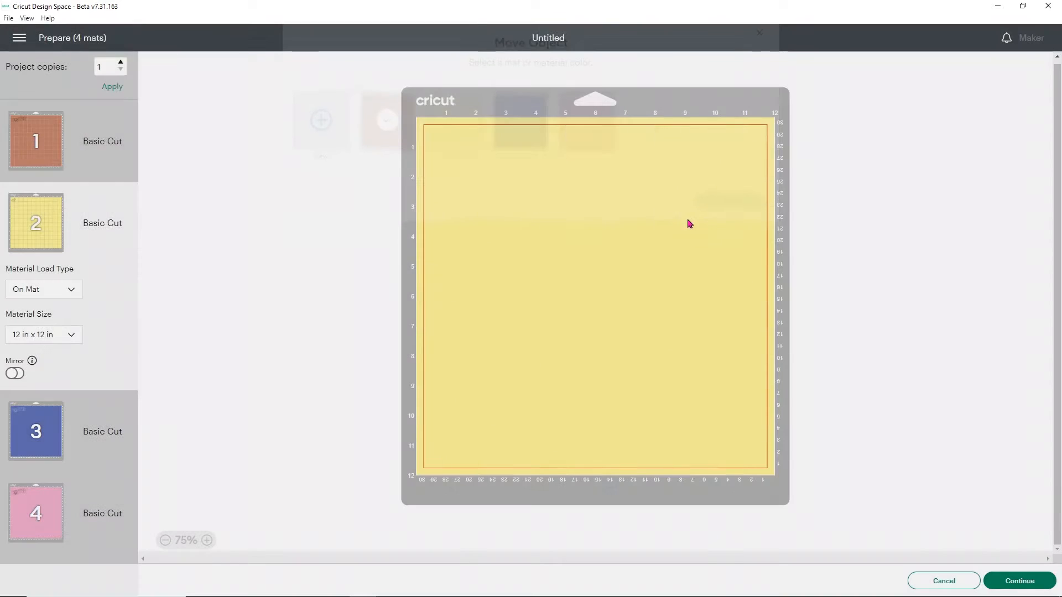
left_click_drag(442, 127, 800, 104)
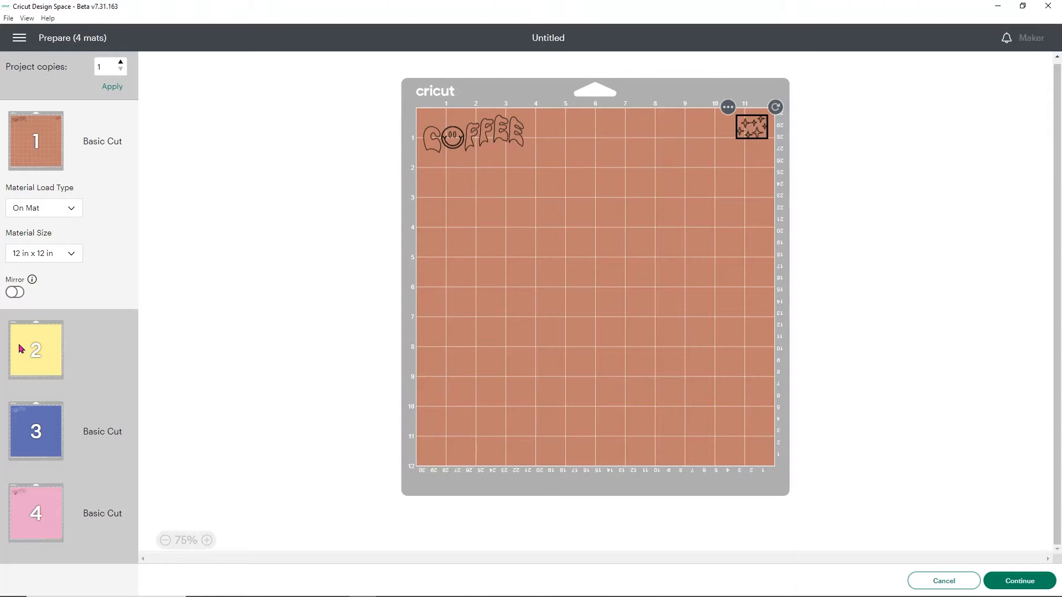
- Move the blue mat's coffee word to the orange mat and place the plain smiley coffee word in its lower-left corner
left_click(43, 432)
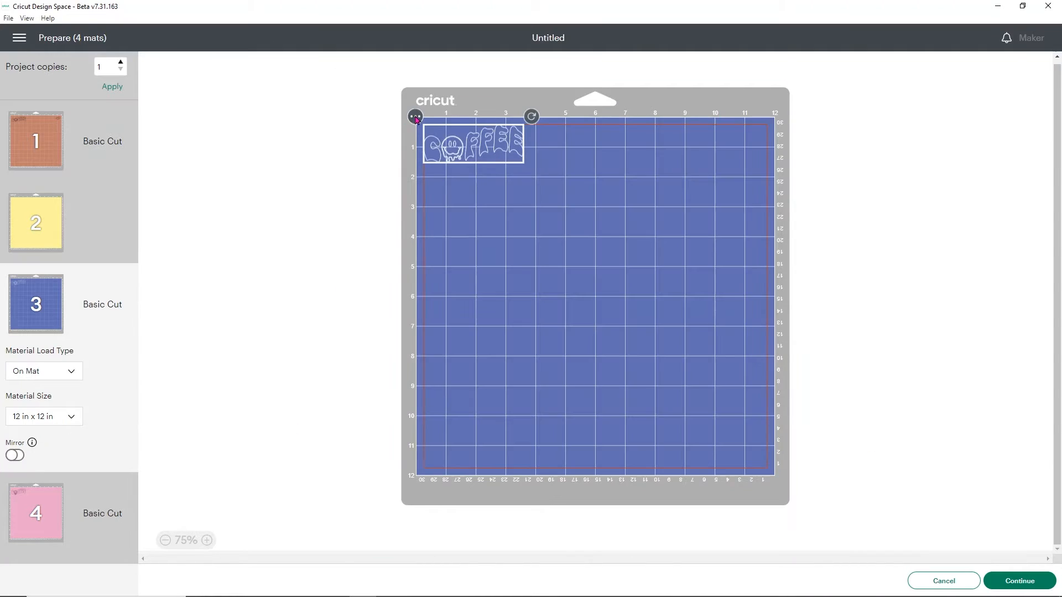
left_click(415, 117)
left_click(416, 145)
left_click(396, 155)
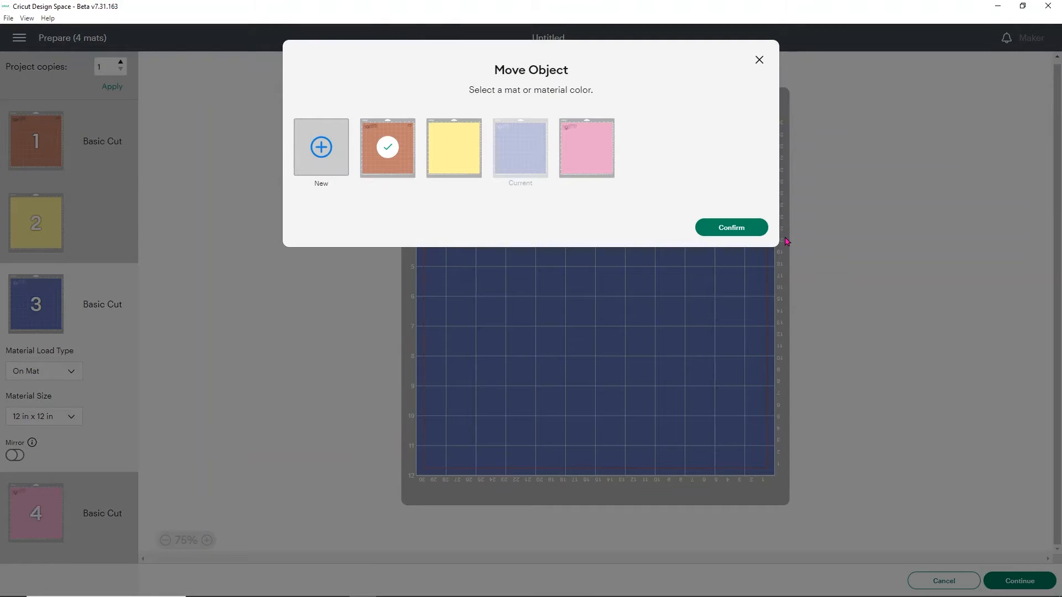
left_click(755, 228)
left_click_drag(496, 132, 445, 455)
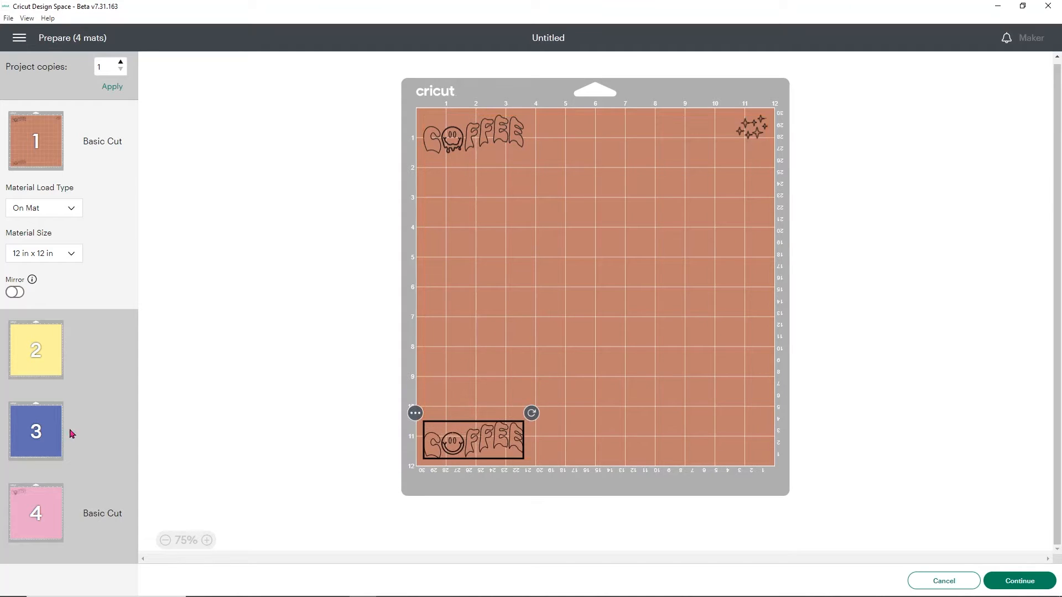
- Try moving the coffee word on the pink mat to another mat, and return to the canvas
left_click(42, 494)
left_click(430, 139)
left_click(415, 117)
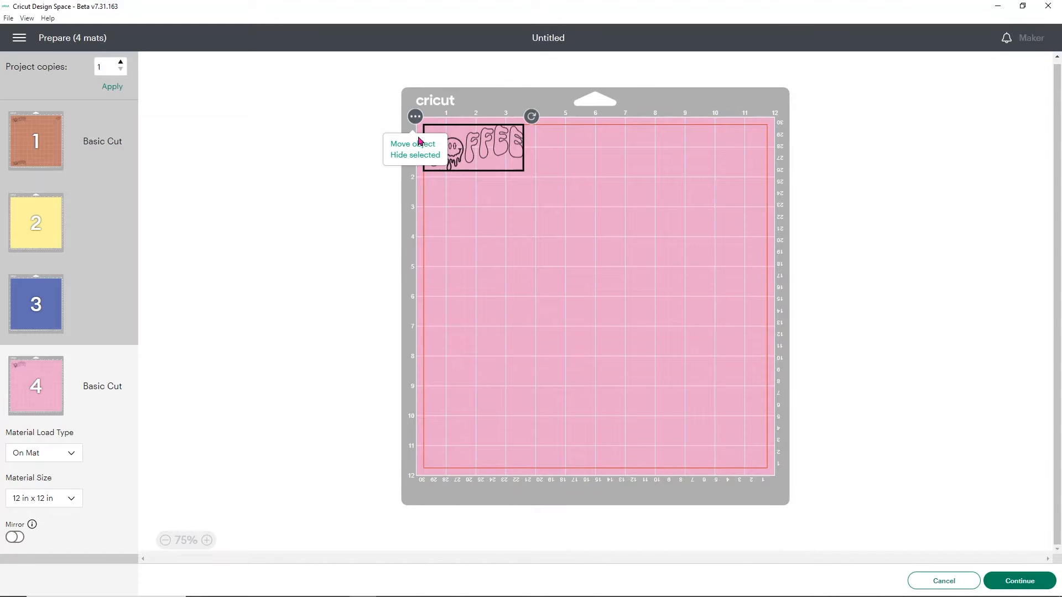
left_click(418, 147)
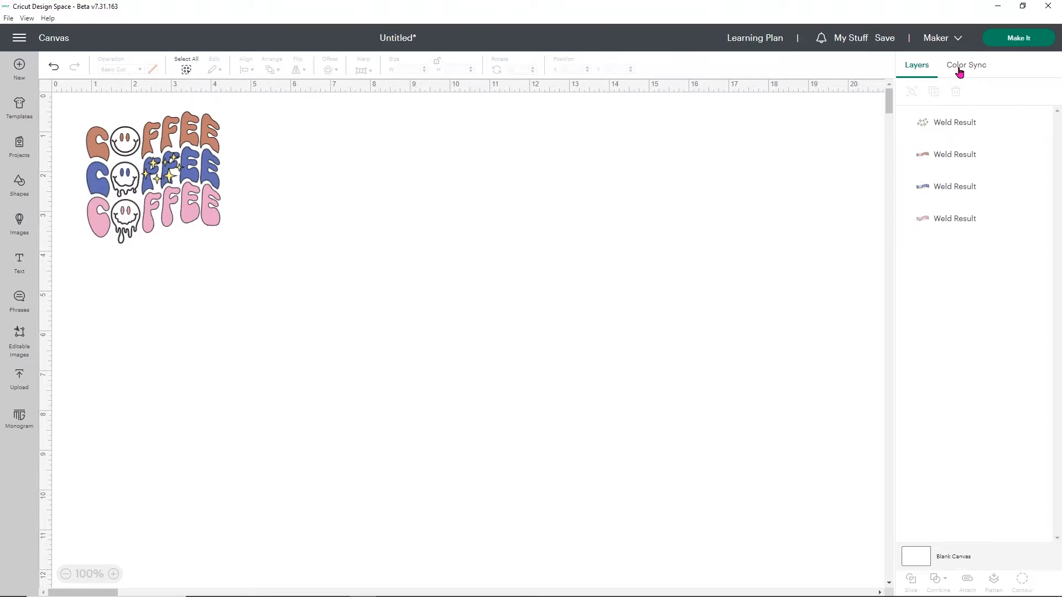
- Use Color Sync to consolidate the brown, pink and yellow weld layers into the blue material color #616FB4
left_click(960, 70)
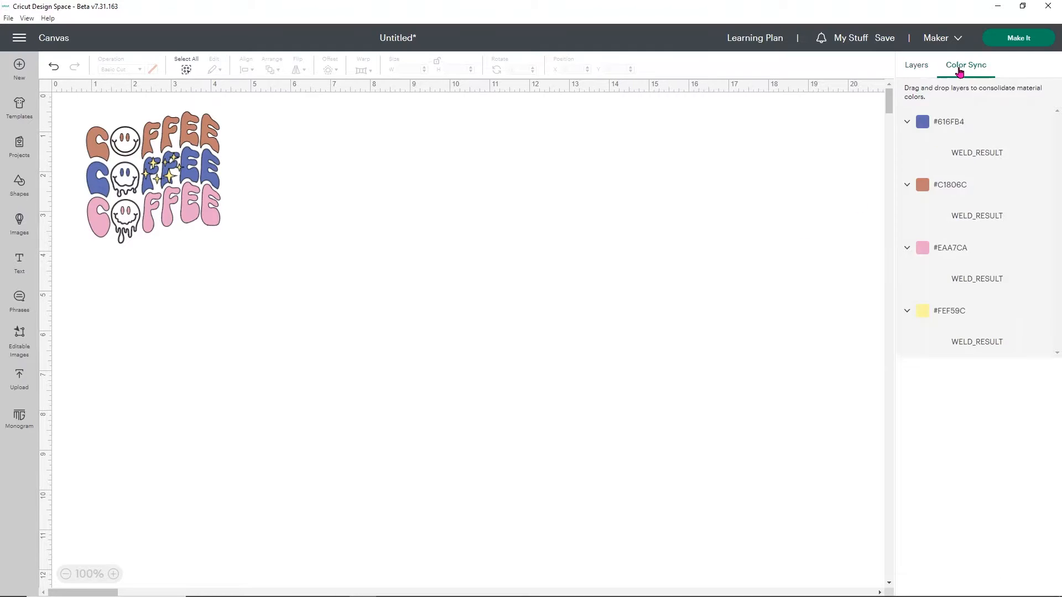
left_click_drag(952, 217, 942, 143)
left_click_drag(966, 250, 968, 166)
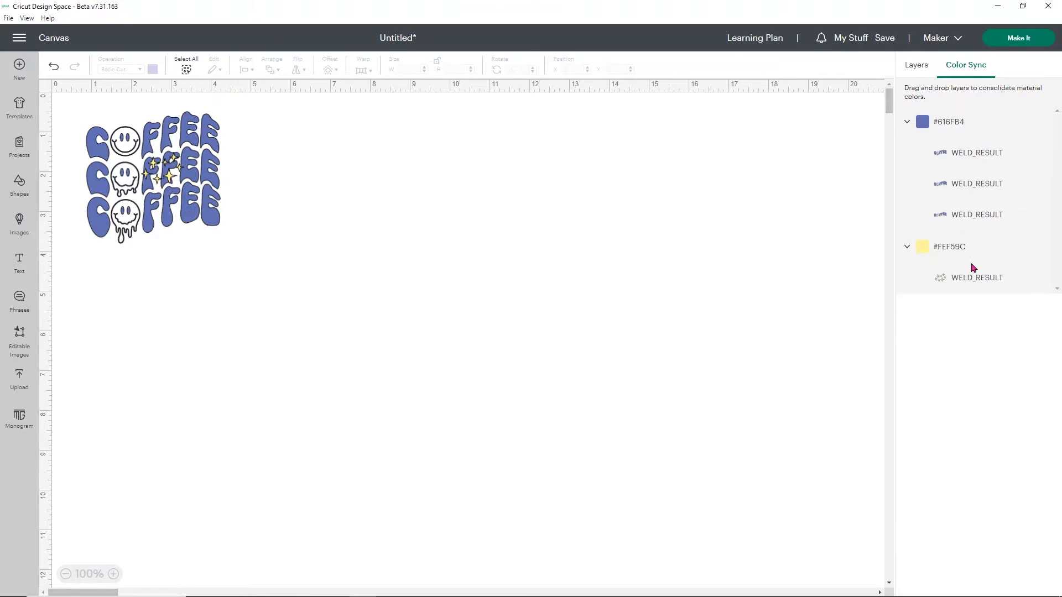
left_click_drag(982, 265, 943, 200)
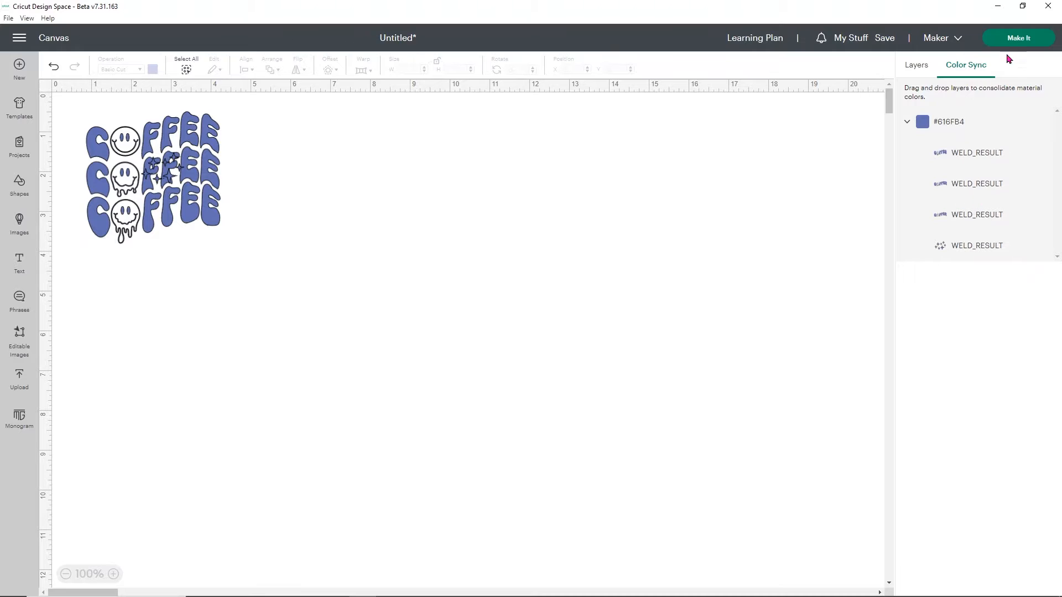
- Prepare the single blue mat and spread the three coffee words and the star cluster into its four corners
left_click(1019, 39)
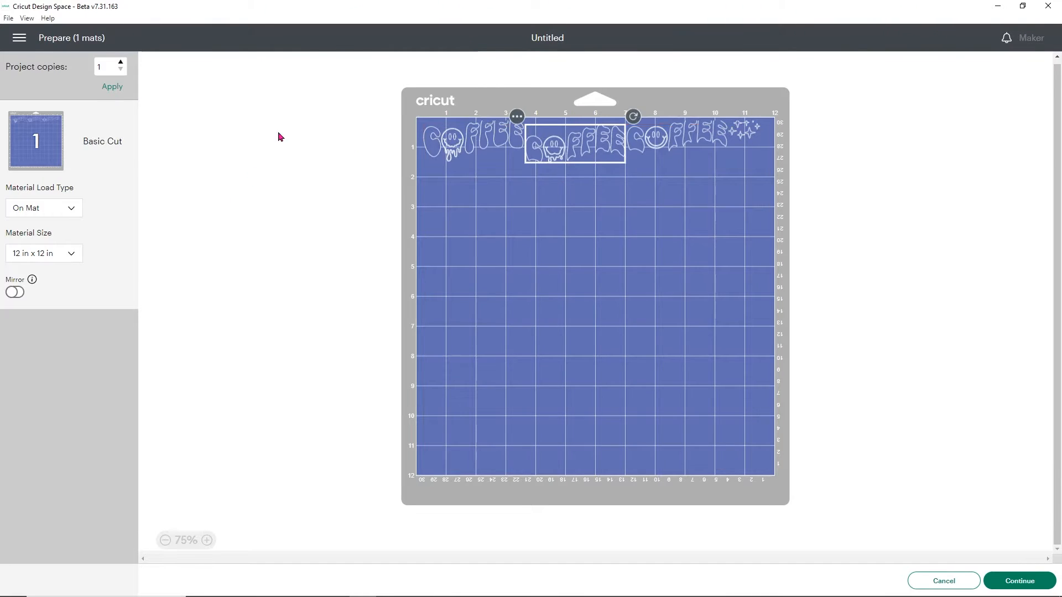
left_click_drag(557, 146, 459, 450)
left_click_drag(650, 147, 755, 481)
left_click(748, 159)
left_click_drag(747, 160, 746, 146)
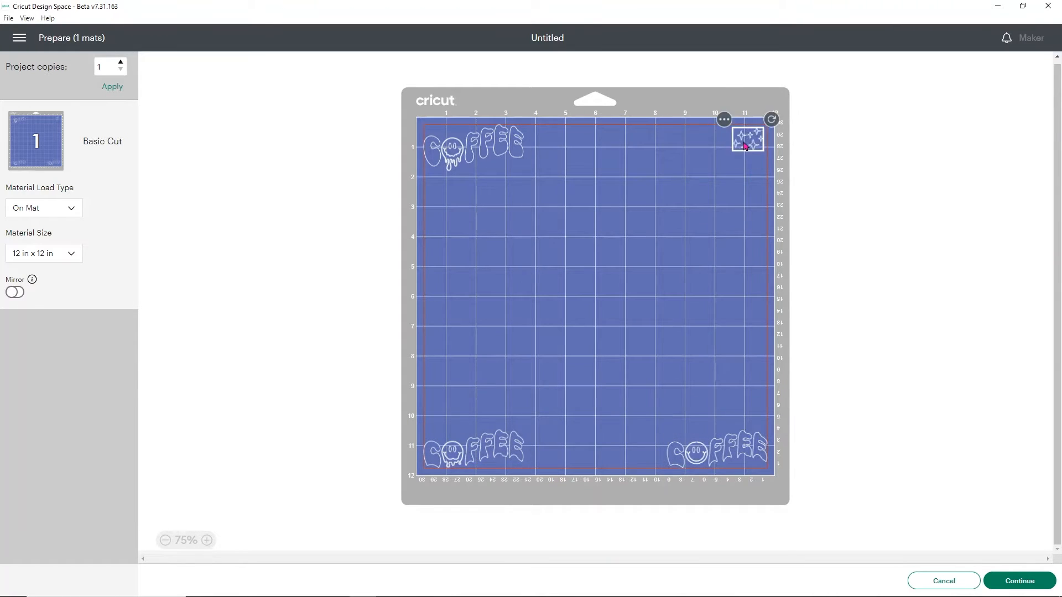
left_click(854, 224)
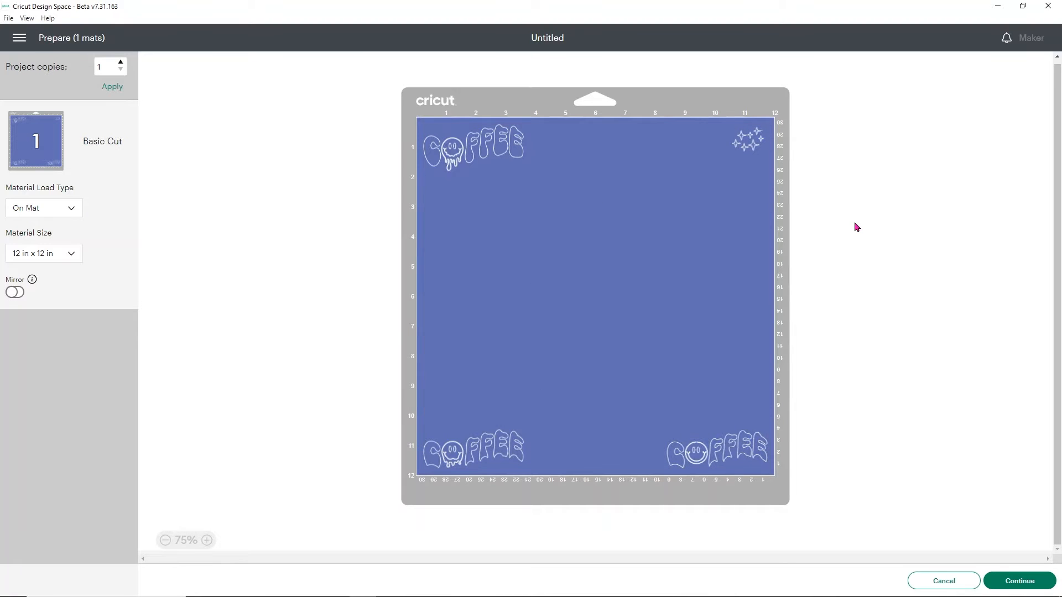